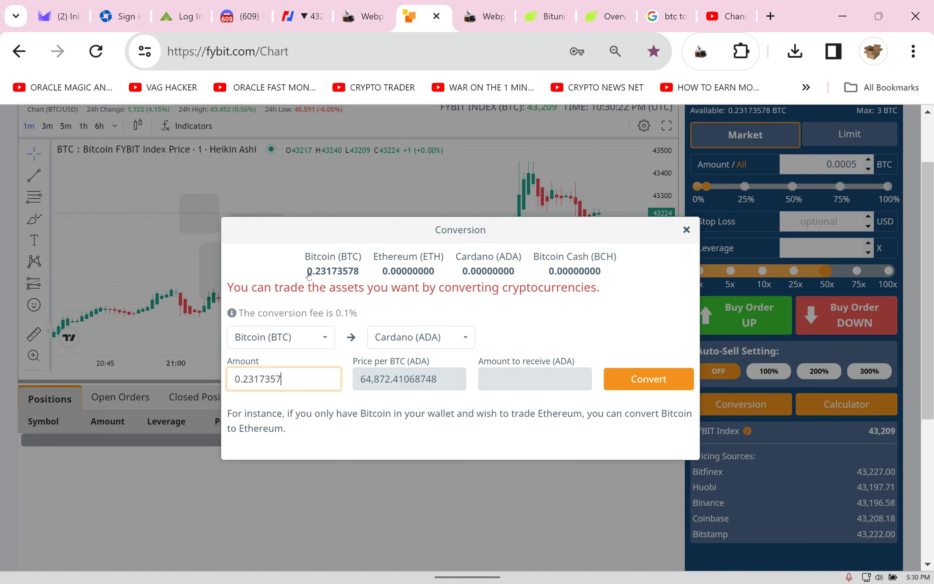
Step: Attempt the Bitcoin-to-Cardano conversion, which fails with an error message
left_click(634, 380)
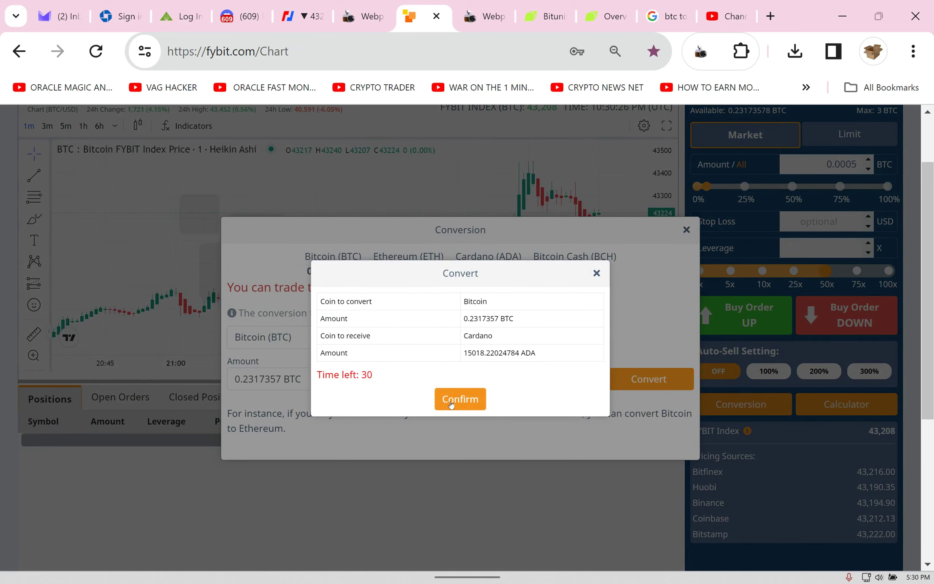
left_click(452, 403)
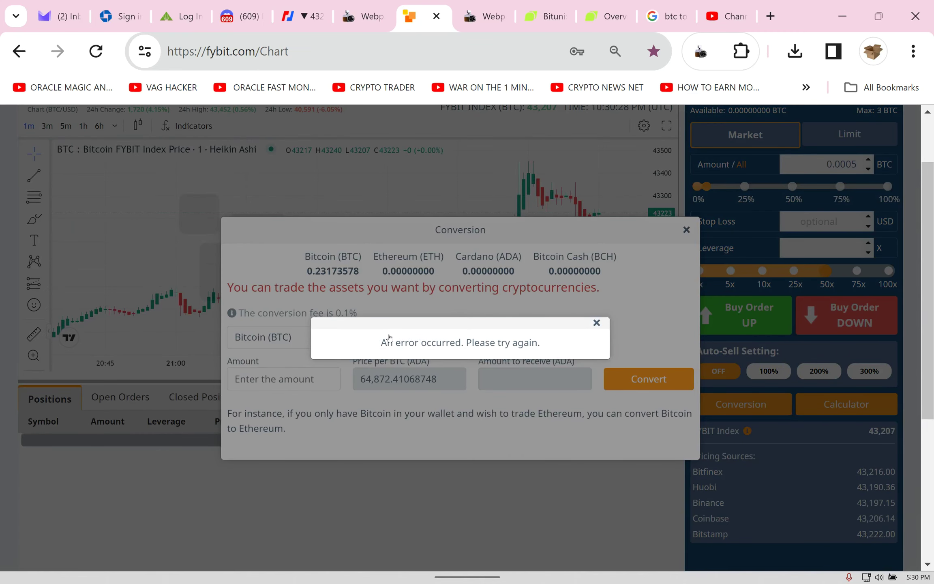
left_click(596, 324)
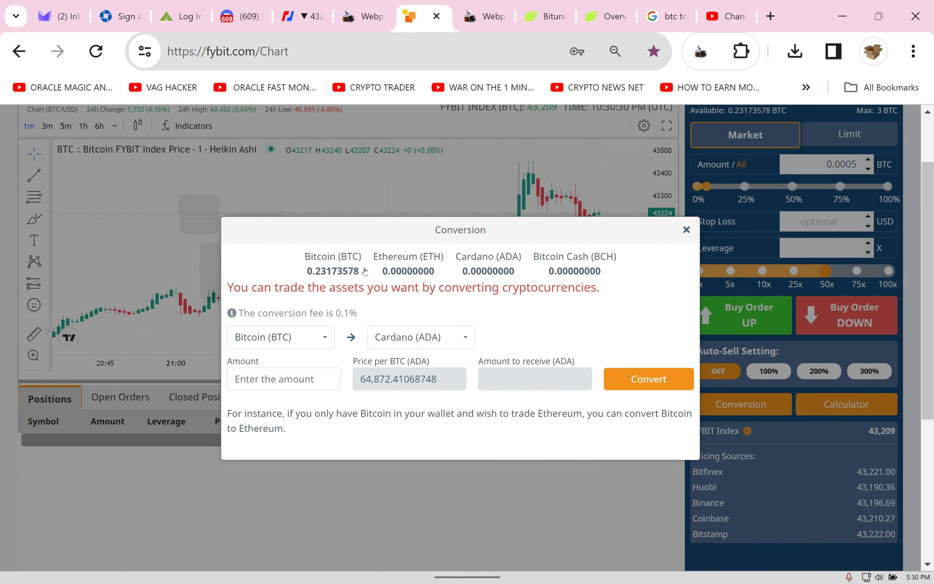
Step: Copy the 0.23173578 BTC balance and paste it into the Amount field
left_click_drag(365, 272, 306, 272)
right_click(326, 275)
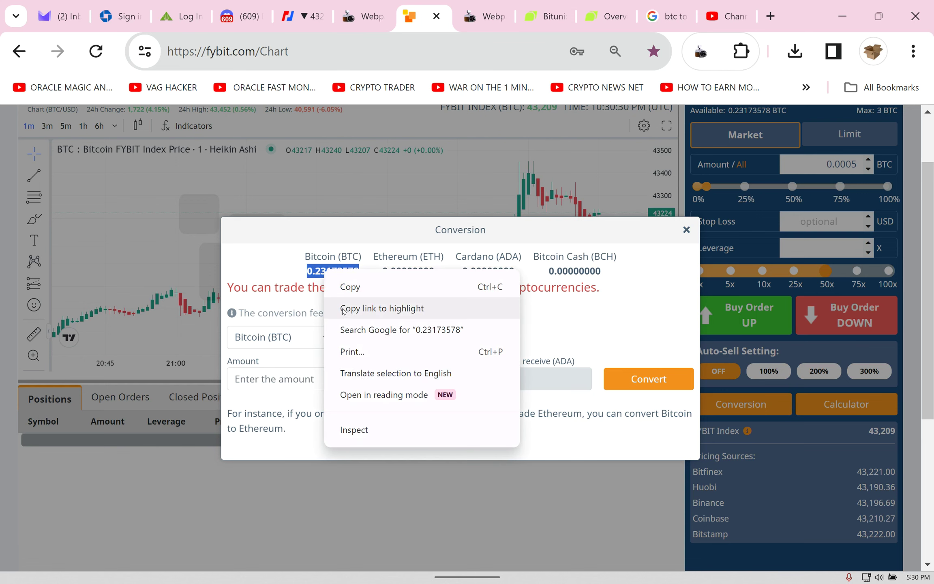
left_click(345, 286)
left_click(235, 378)
right_click(282, 373)
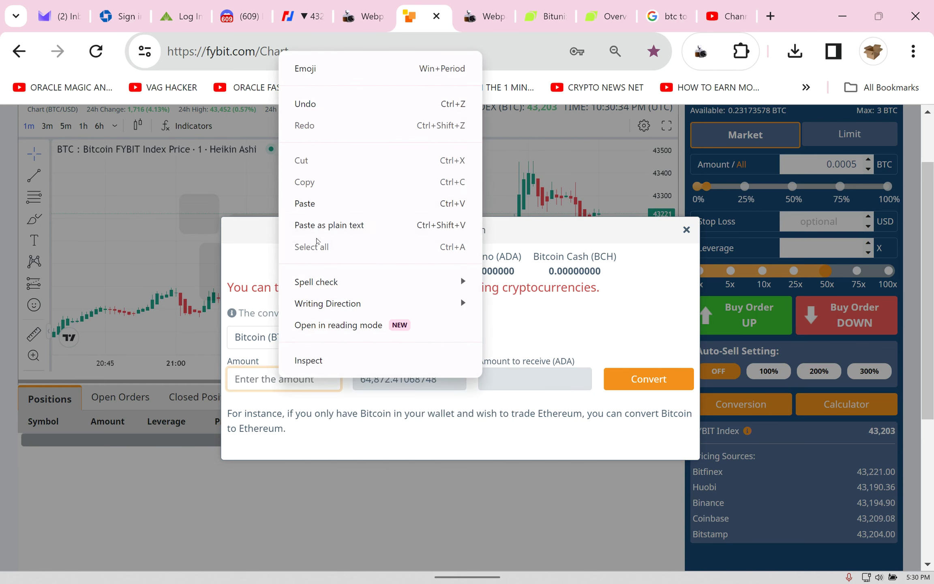
left_click(306, 202)
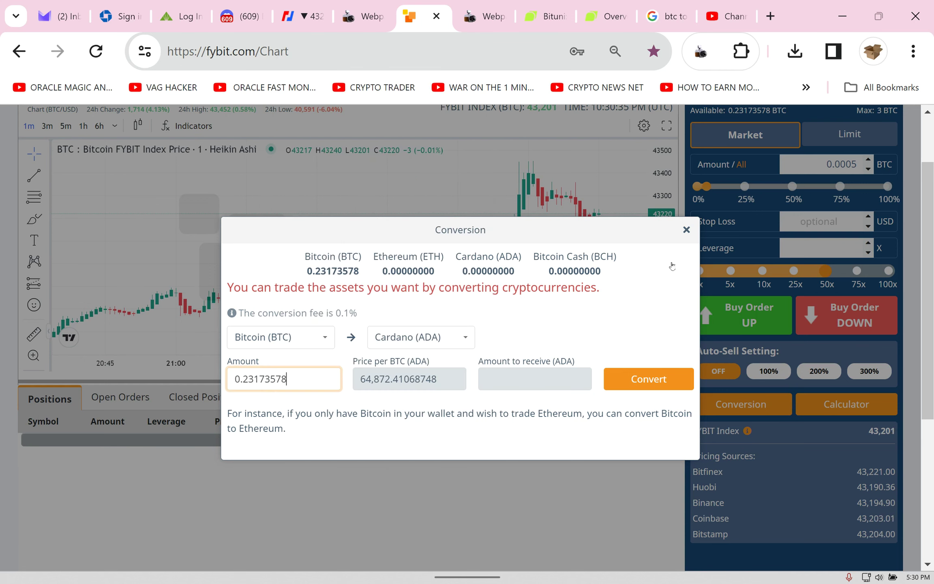
Step: Convert the 0.23173578 BTC to Cardano and close the Conversion window
left_click(659, 380)
left_click(461, 399)
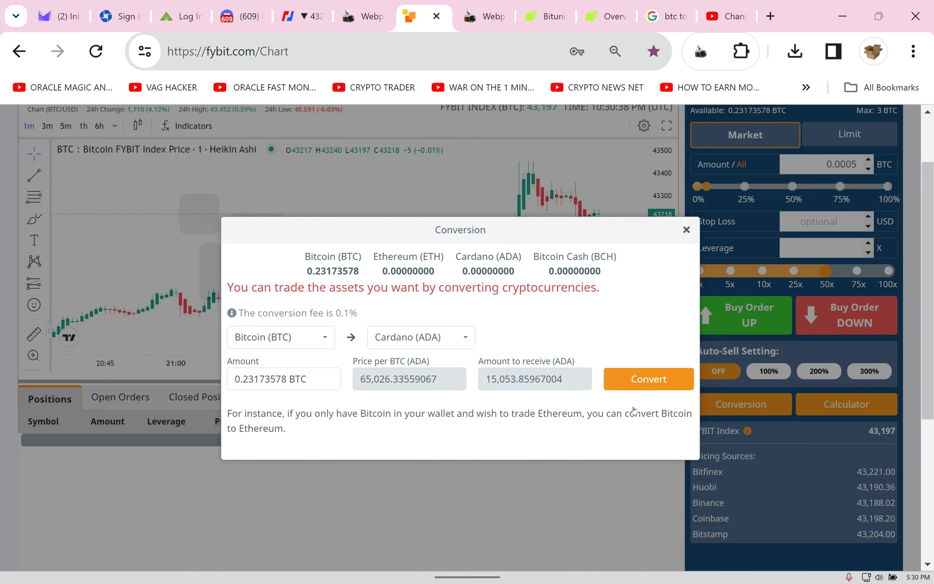
left_click(596, 323)
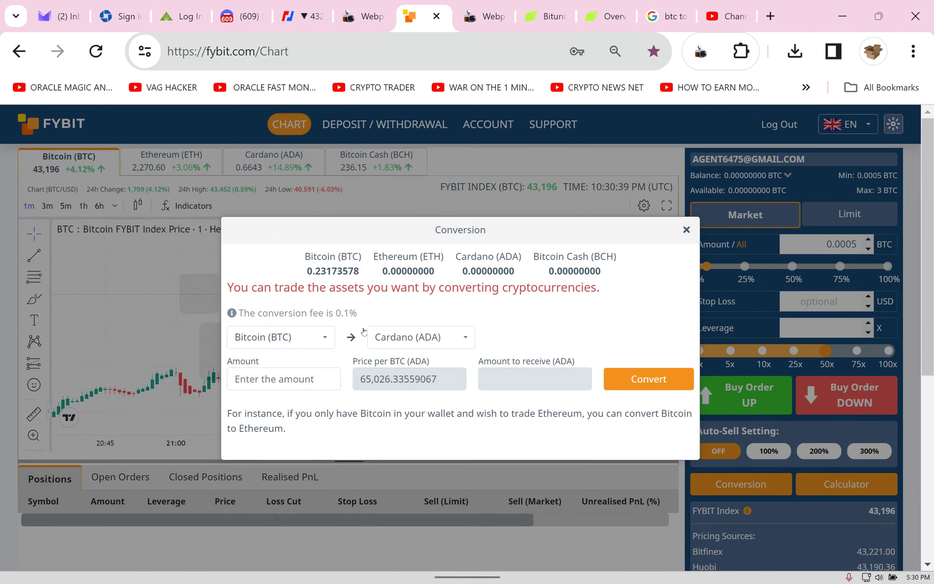
left_click(686, 229)
Step: Switch to Cardano, set a ~9,785 ADA order (65%), and cycle chart intervals back to 1m
left_click(274, 160)
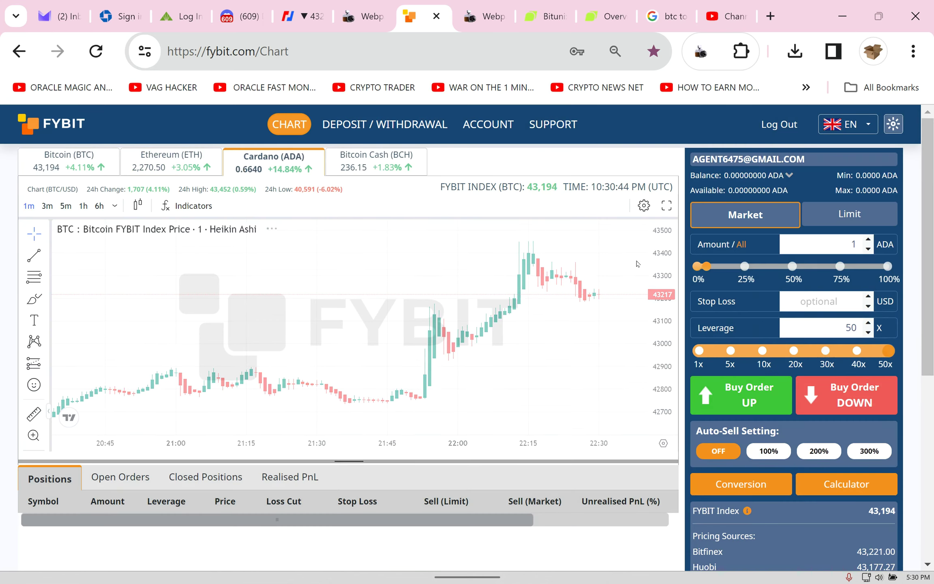
scroll(718, 308, "down", 2)
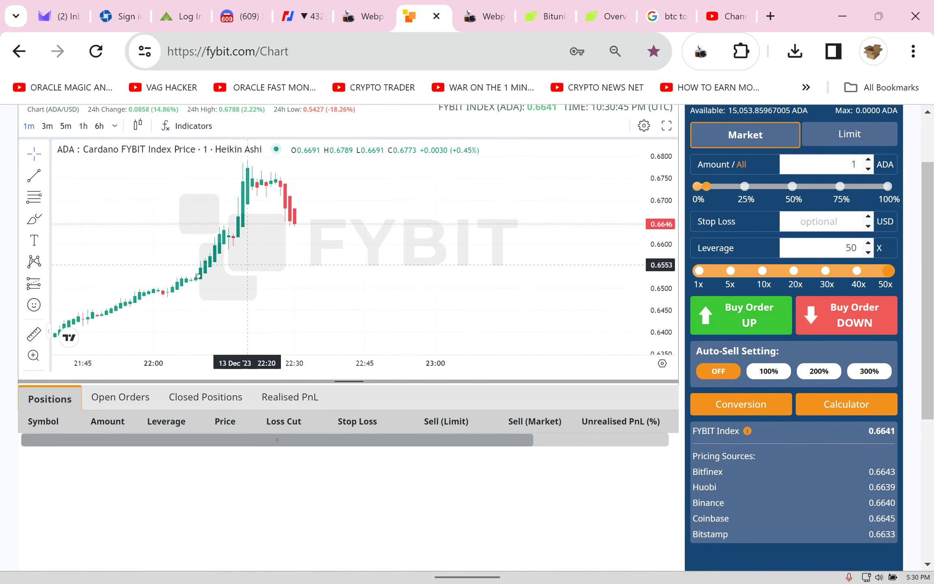
scroll(927, 279, "up", 2)
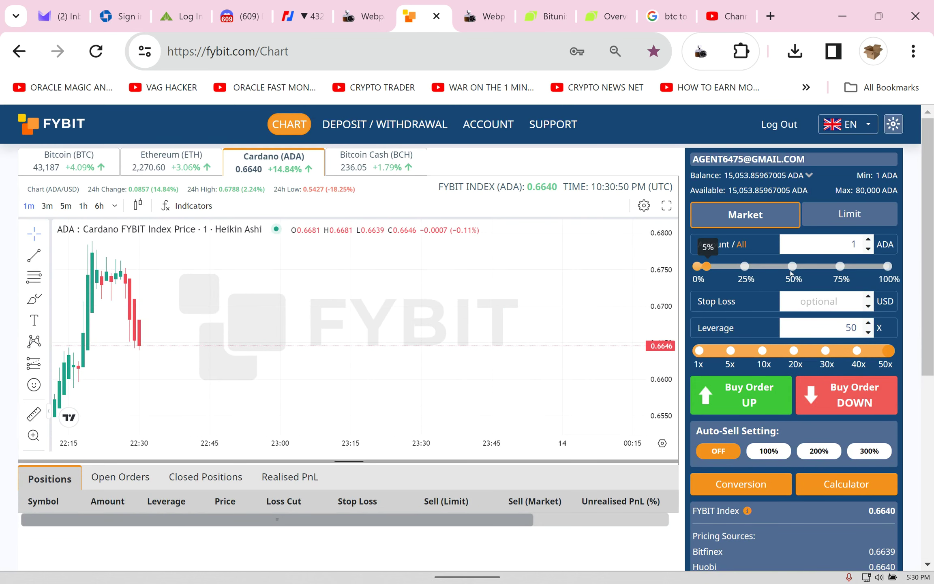
left_click_drag(789, 270, 824, 267)
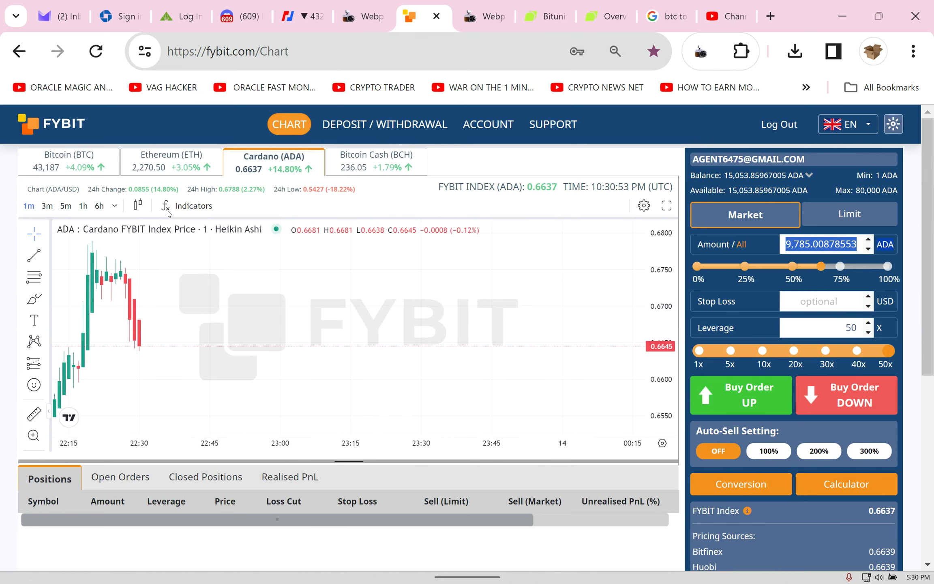
left_click(47, 206)
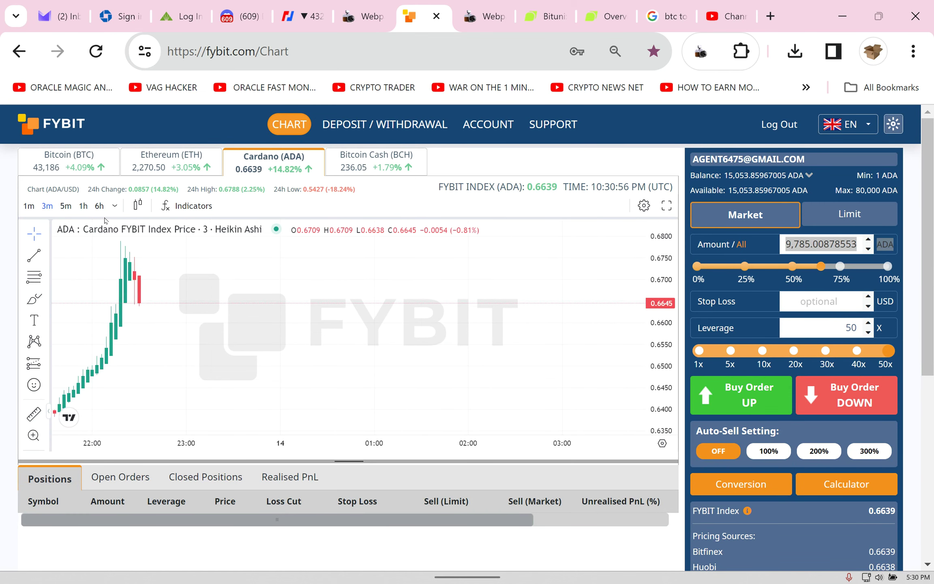
left_click(99, 206)
left_click(82, 205)
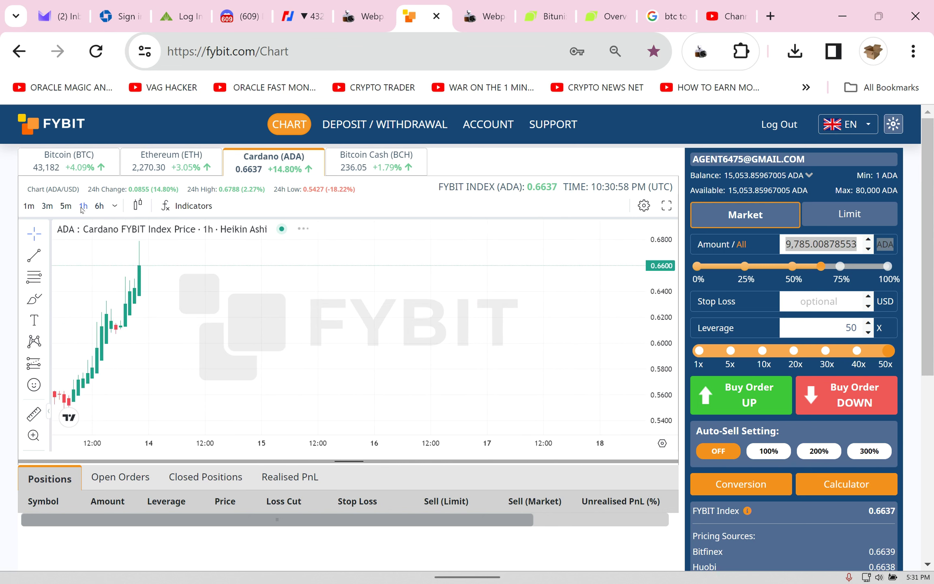
left_click(66, 205)
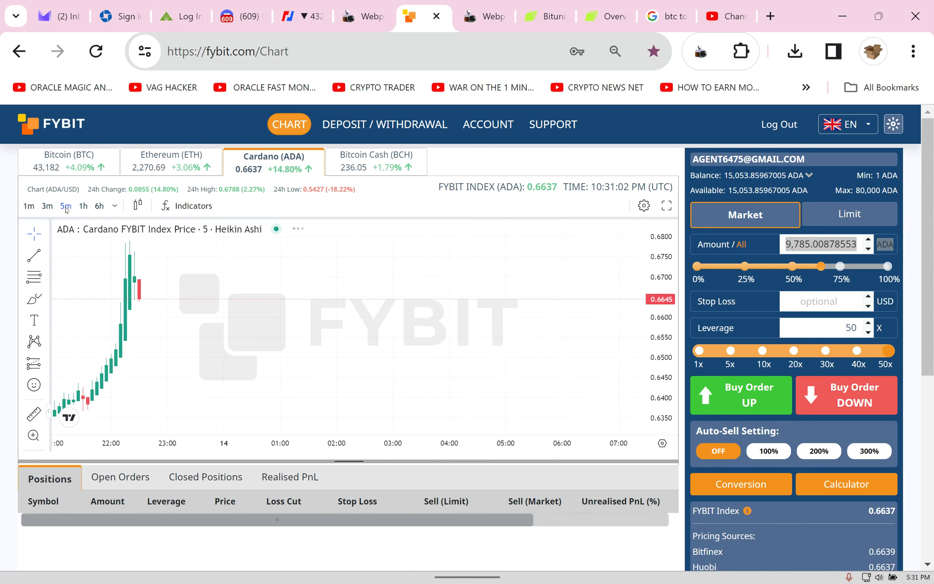
left_click(30, 207)
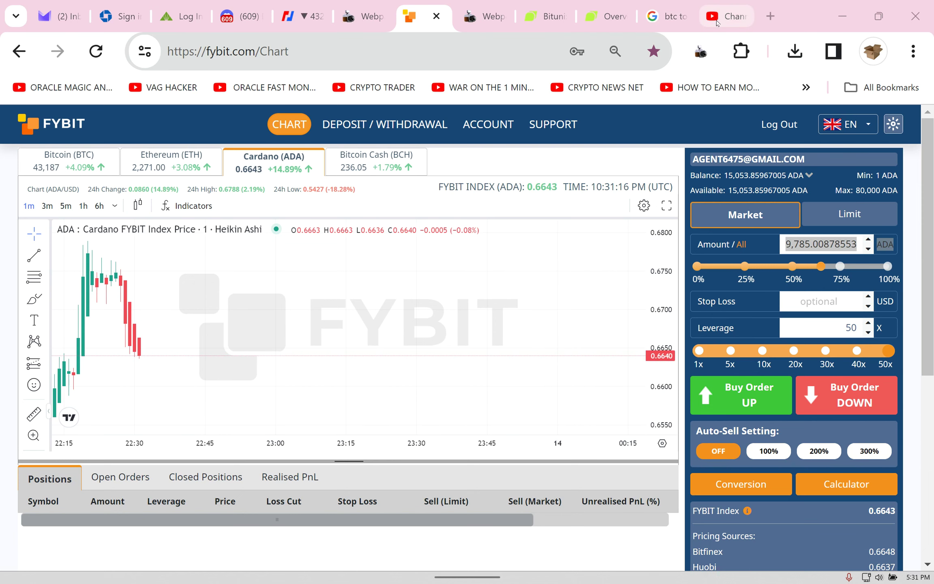
left_click(716, 23)
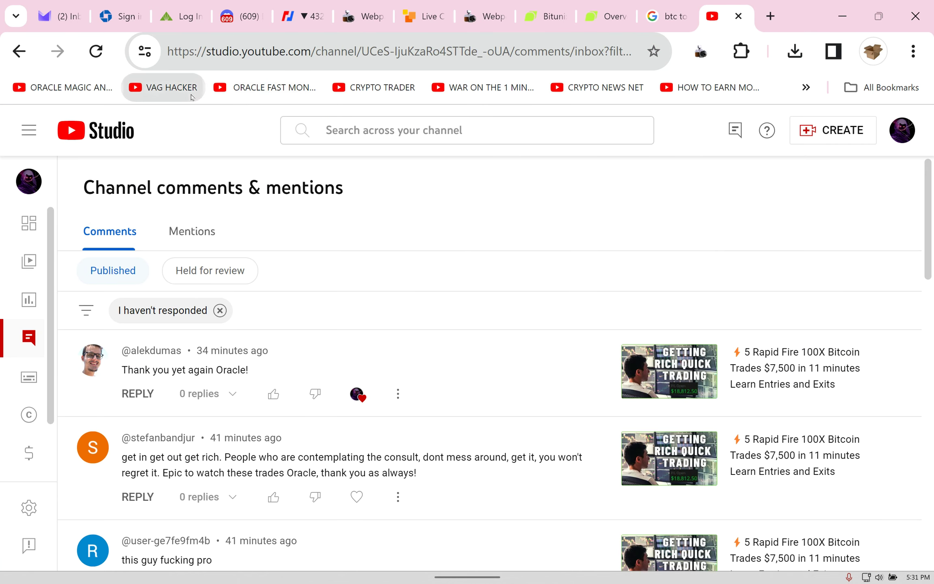
Step: Play the Giolì & Assia acoustic session video from the YouTube home feed
left_click(167, 88)
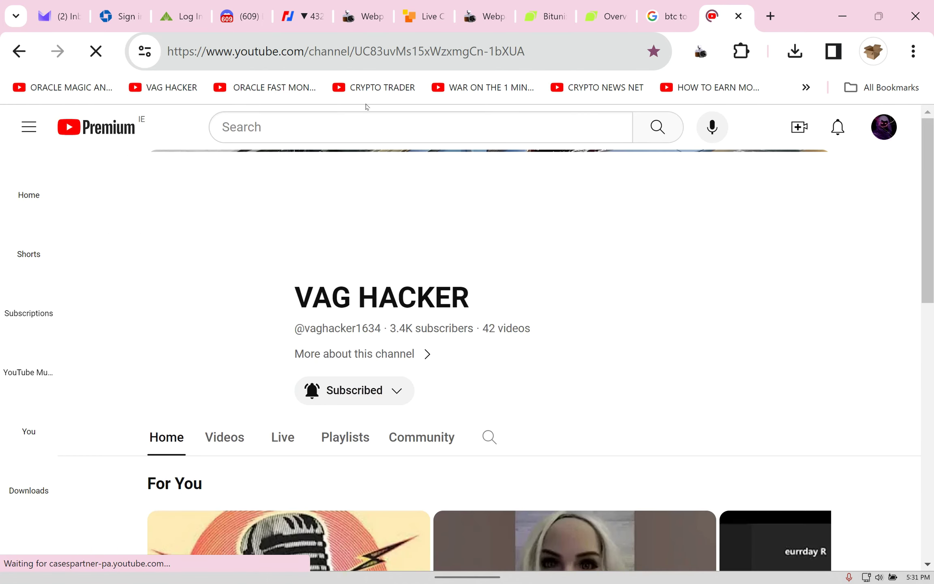
left_click(29, 191)
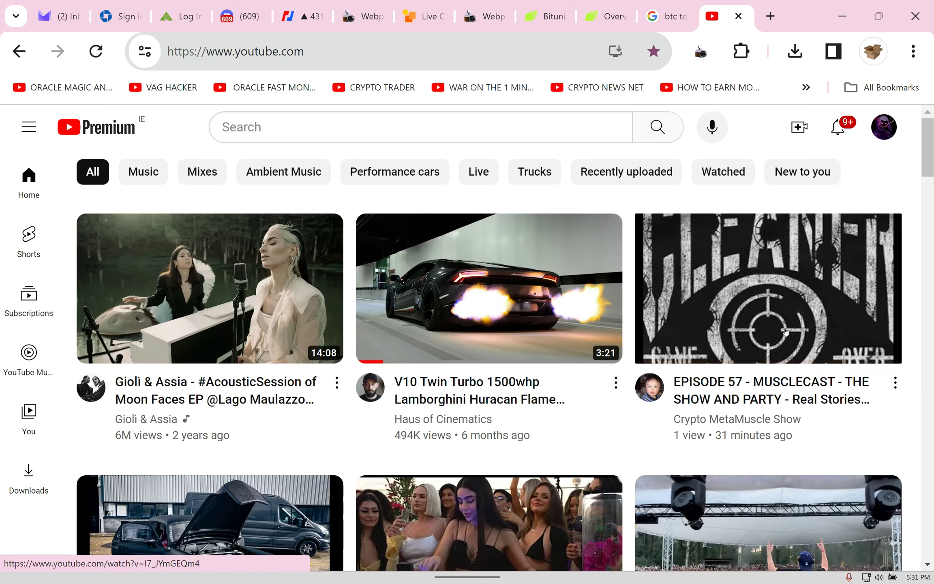
left_click(252, 290)
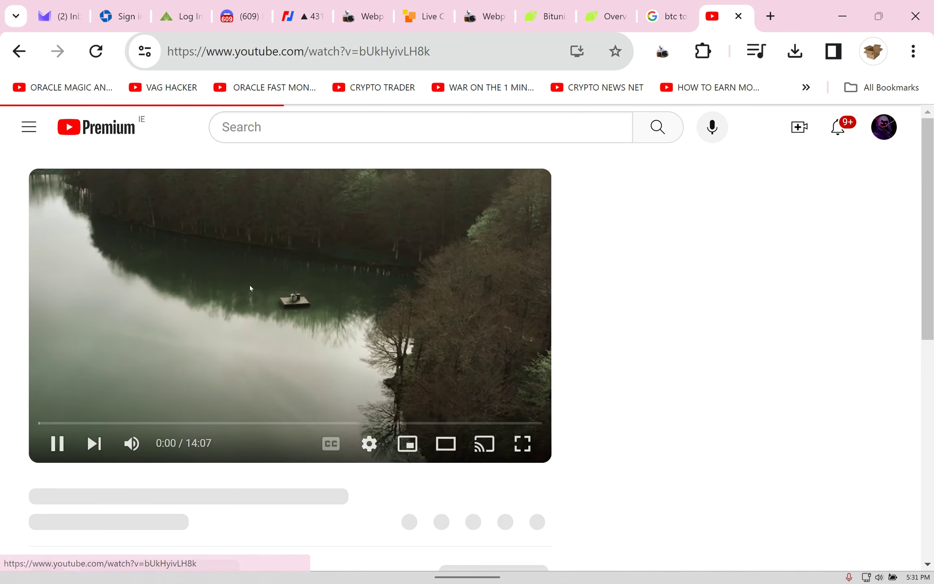
Step: Adjust the video volume, lower the system volume, and return to FYBIT
left_click_drag(188, 443, 158, 445)
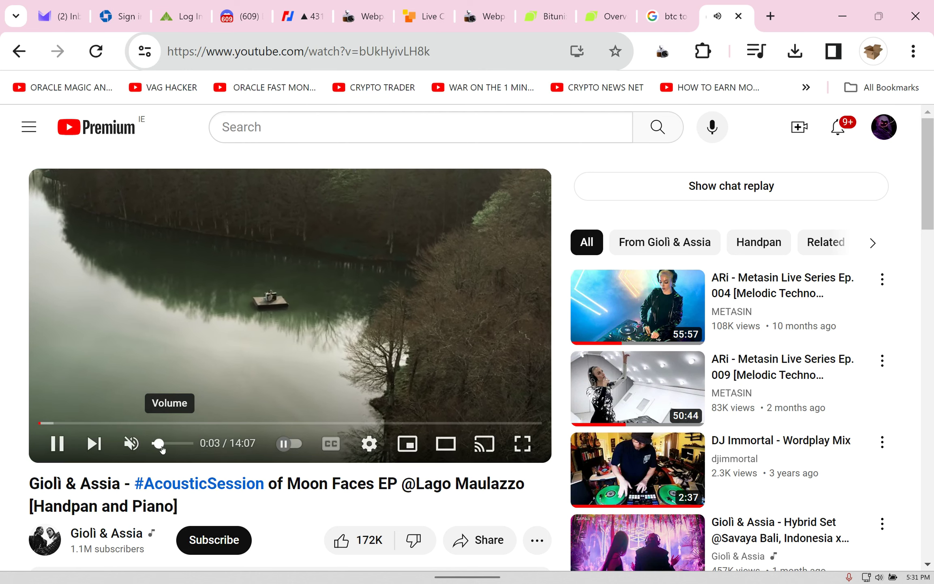
left_click(158, 444)
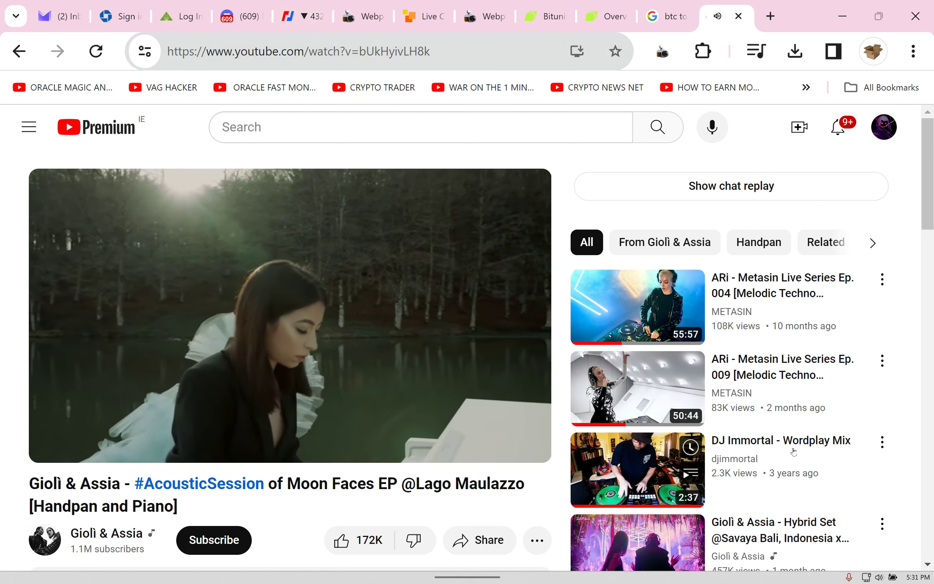
left_click(851, 569)
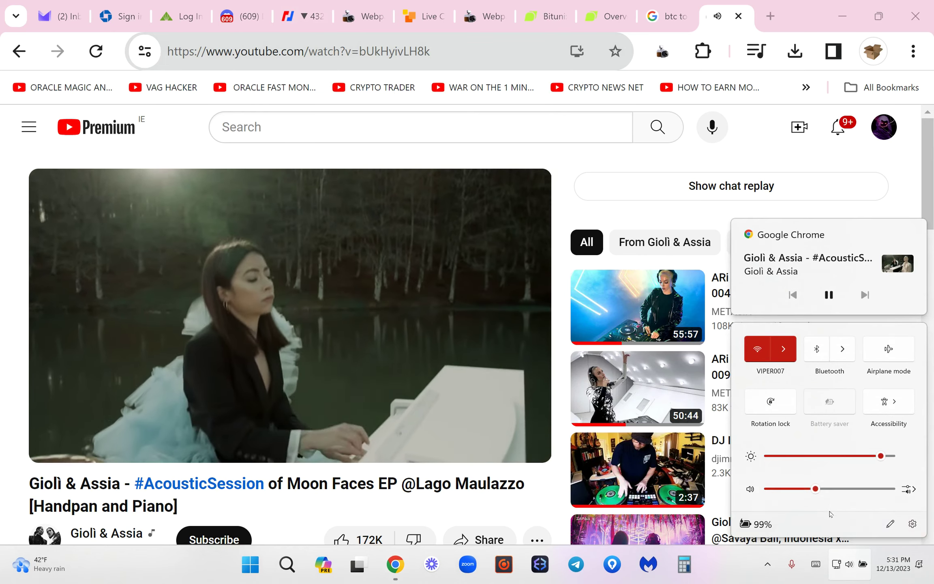
left_click_drag(823, 488, 795, 489)
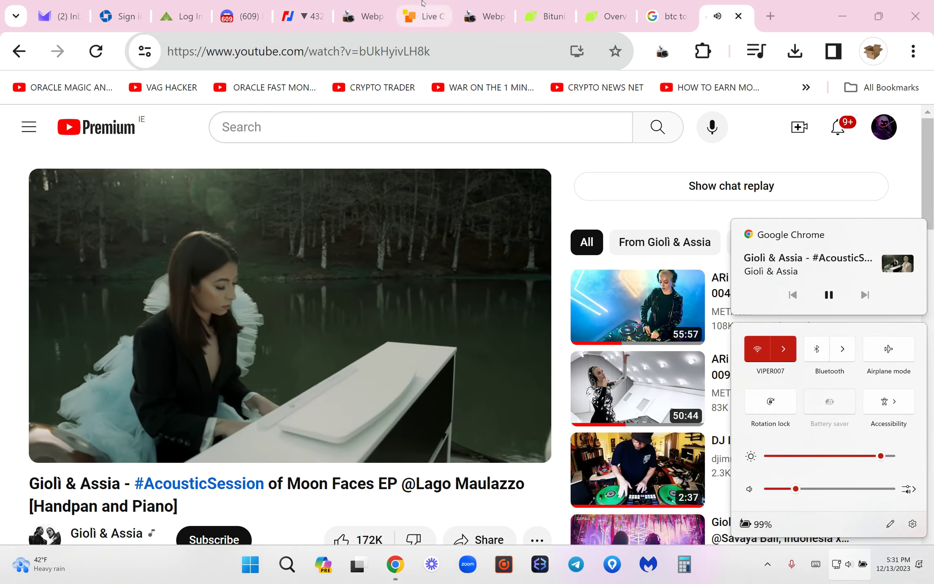
left_click(420, 17)
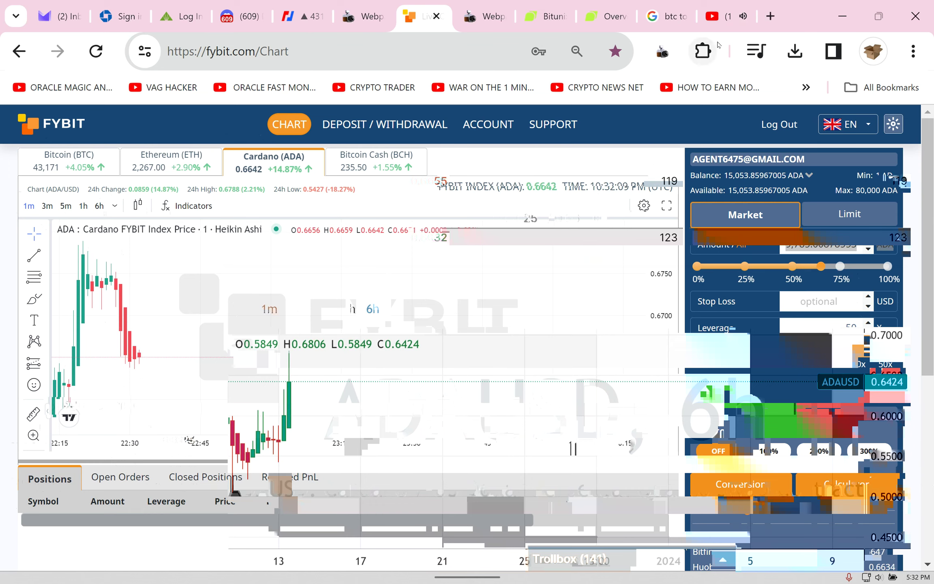
Step: Capture a page screenshot, then bring up the BitMEX ADAUSD trading page
left_click(662, 51)
left_click(552, 179)
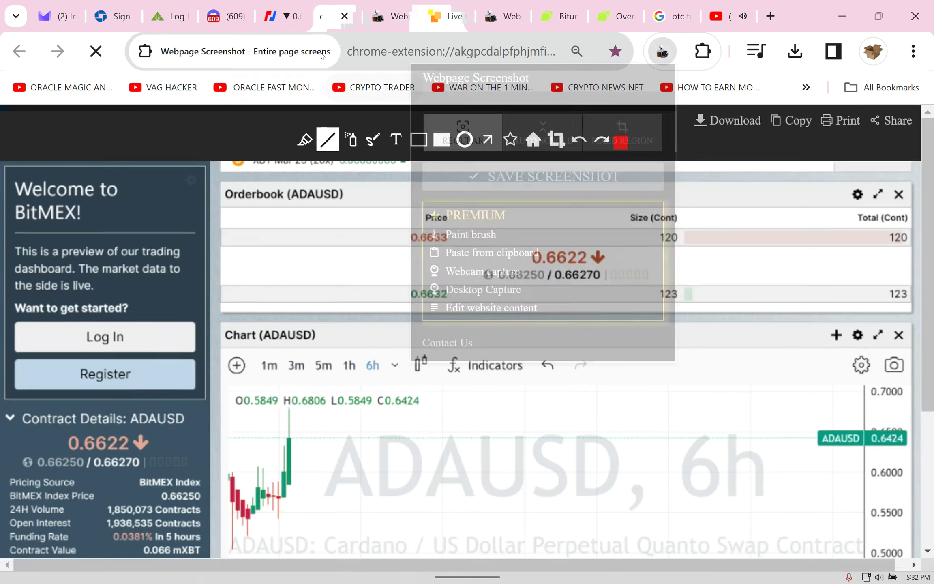
left_click(282, 12)
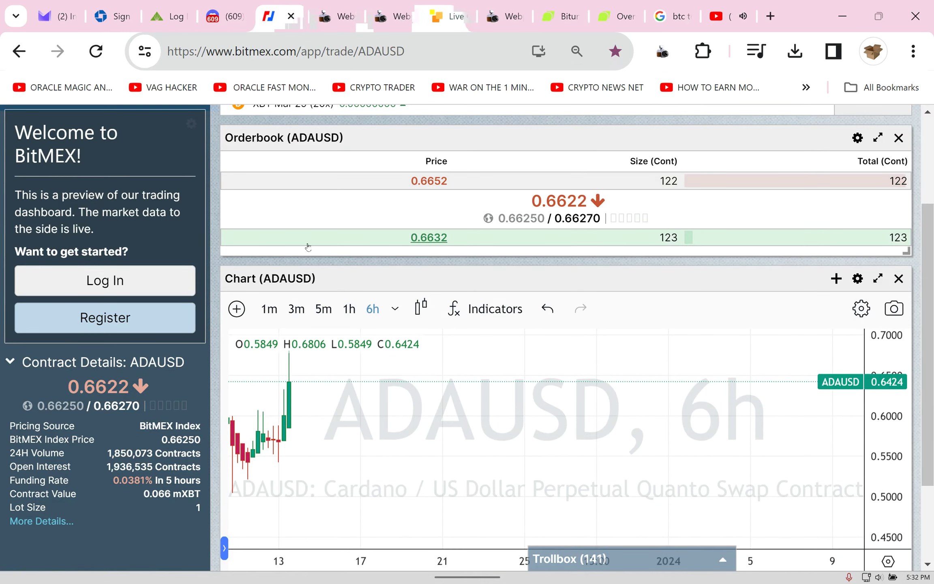
Step: Try the 1h, 6h and 3m ADAUSD chart intervals, ending on 1-minute candles
left_click(340, 312)
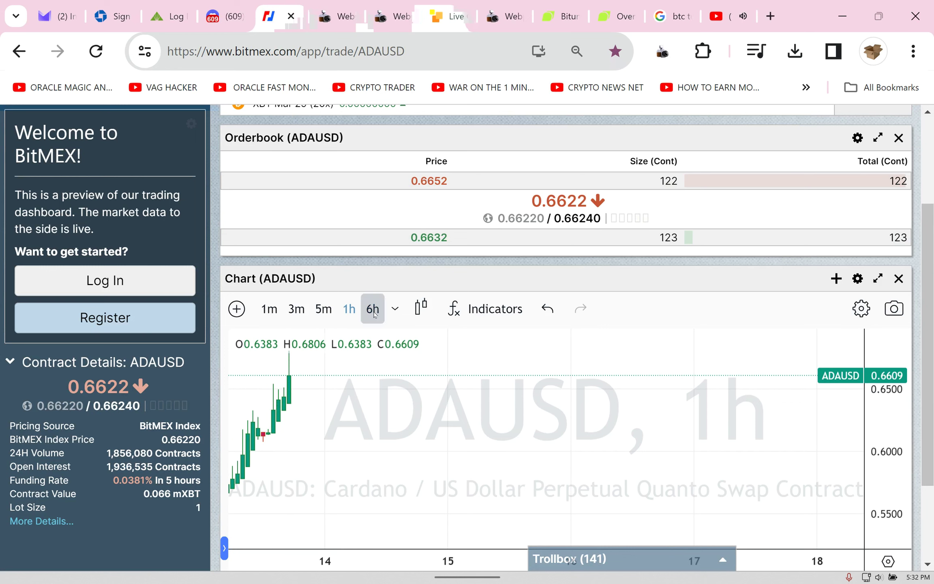
left_click(373, 309)
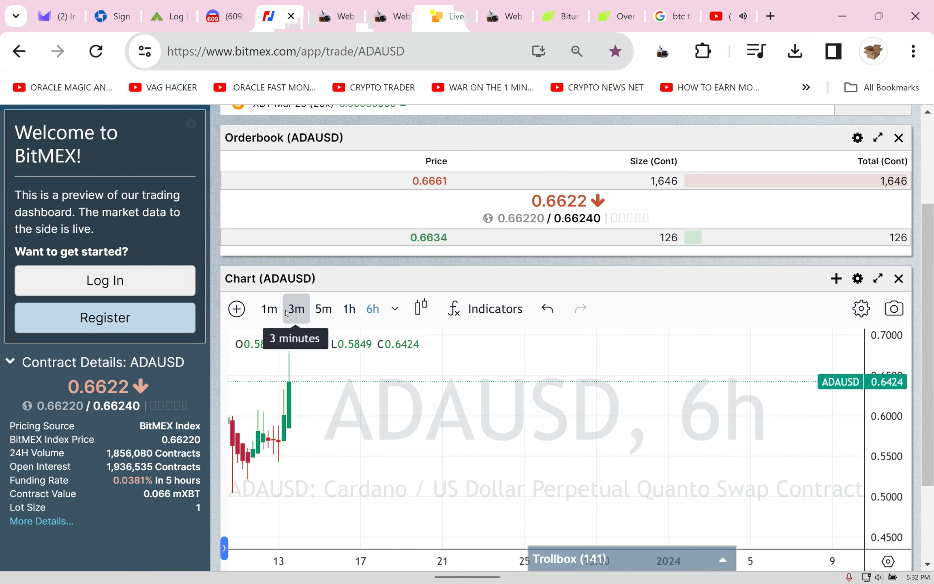
left_click(287, 314)
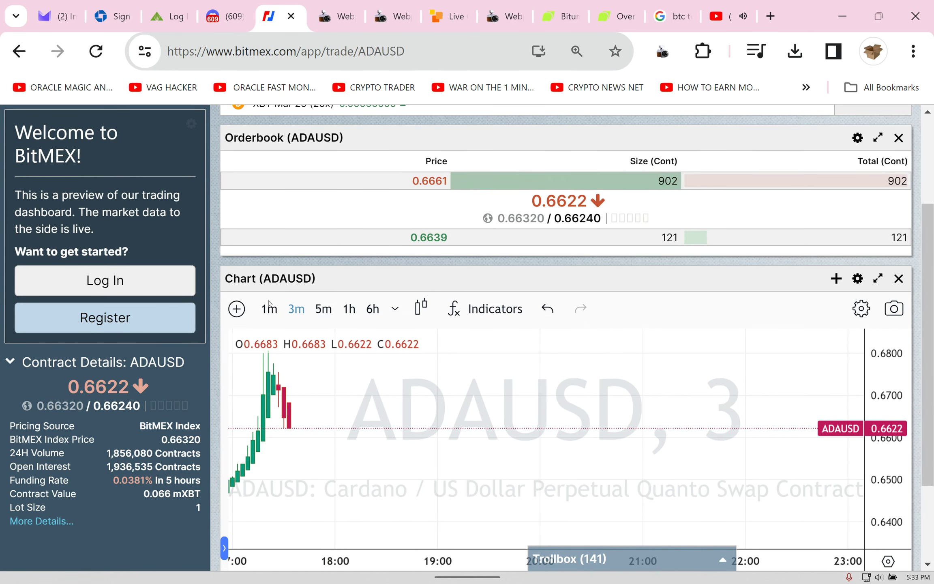
left_click(269, 308)
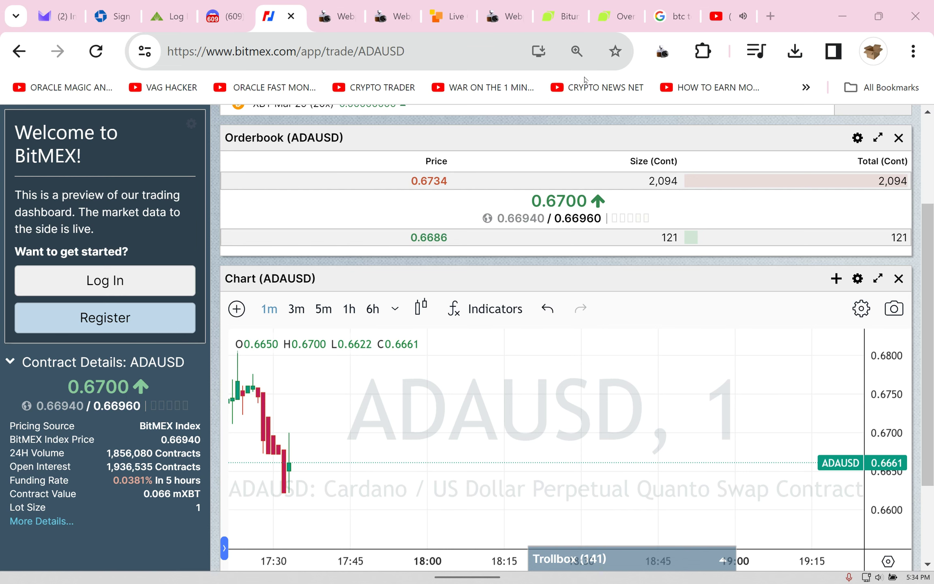
Step: Return to FYBIT and copy the 15,053.85967005 ADA balance figure
left_click(448, 23)
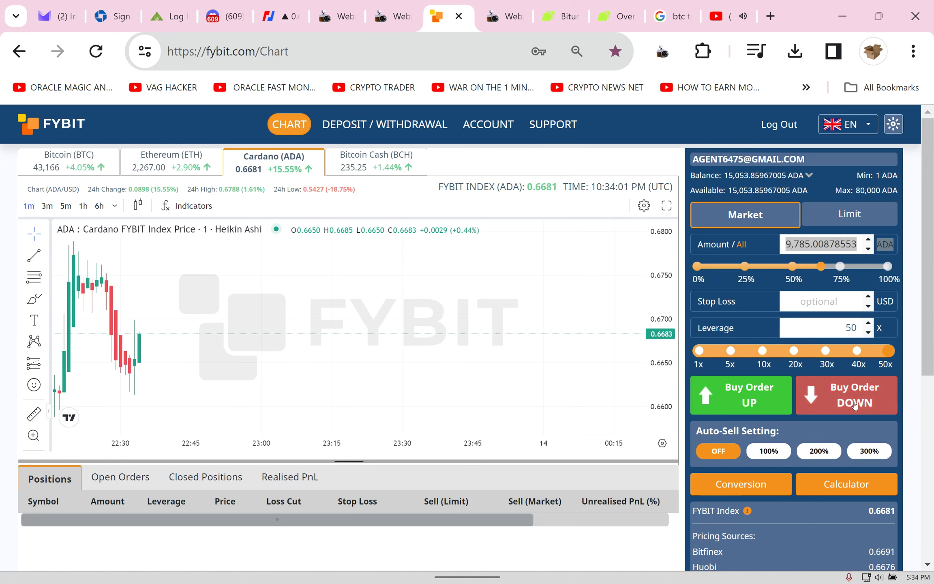
left_click_drag(921, 200, 930, 235)
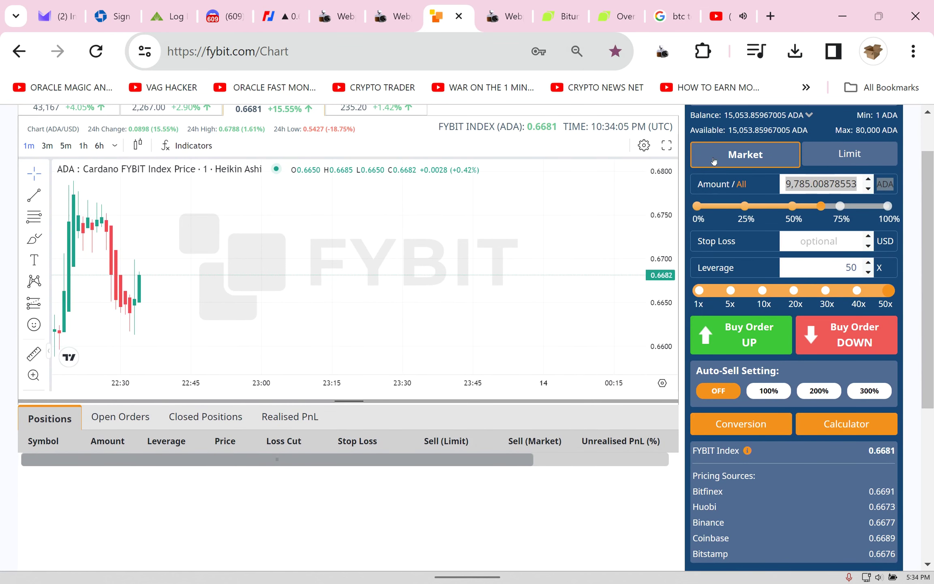
left_click_drag(724, 115, 783, 117)
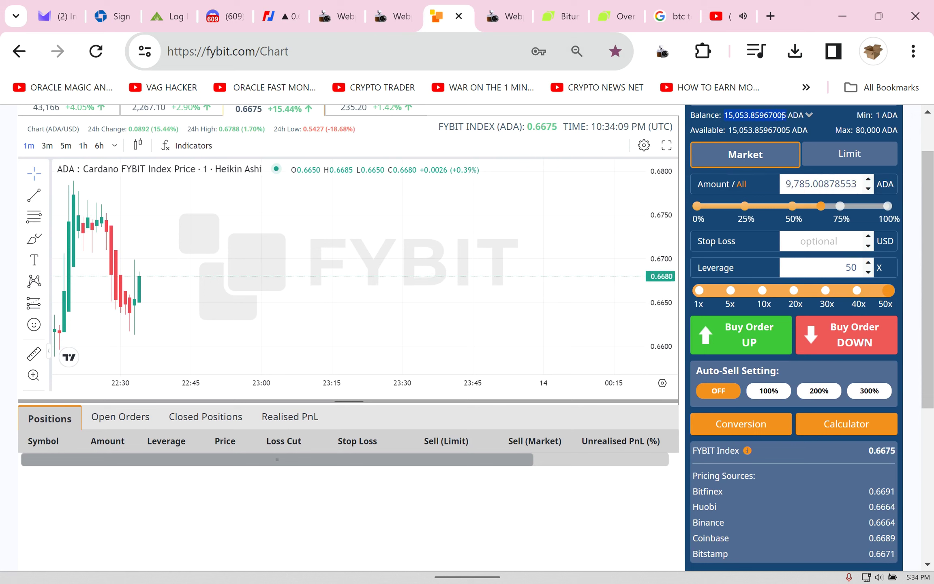
right_click(779, 118)
left_click(606, 131)
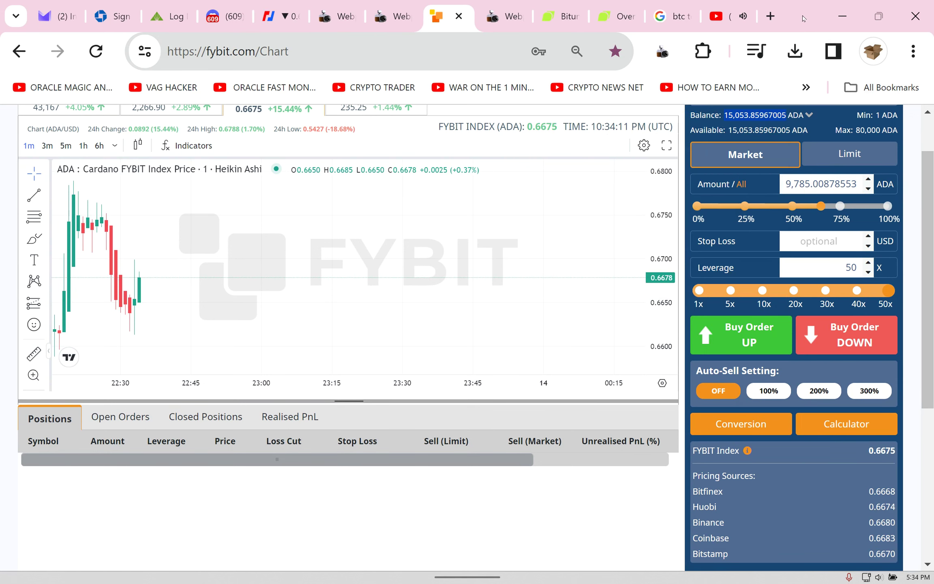
Step: Search 'ada to usd', paste the 15053.85967005 ADA balance, and browse the 5D/1D chart
left_click(771, 16)
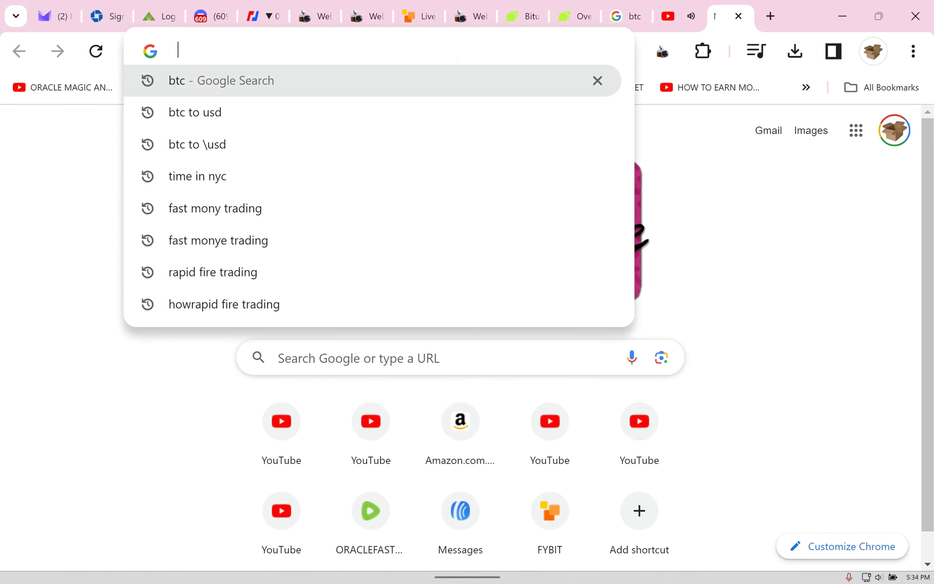
type("ada to")
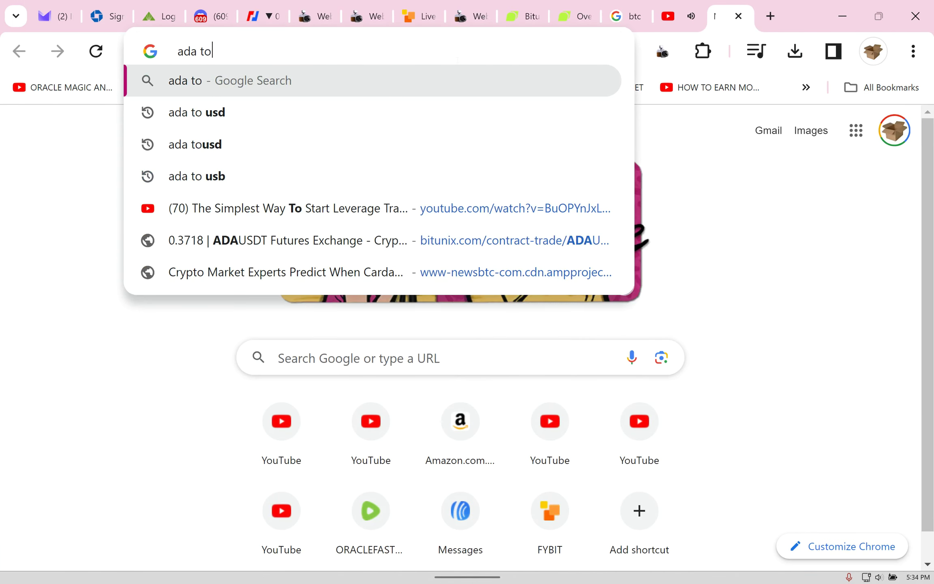
type(" usd")
key("Return")
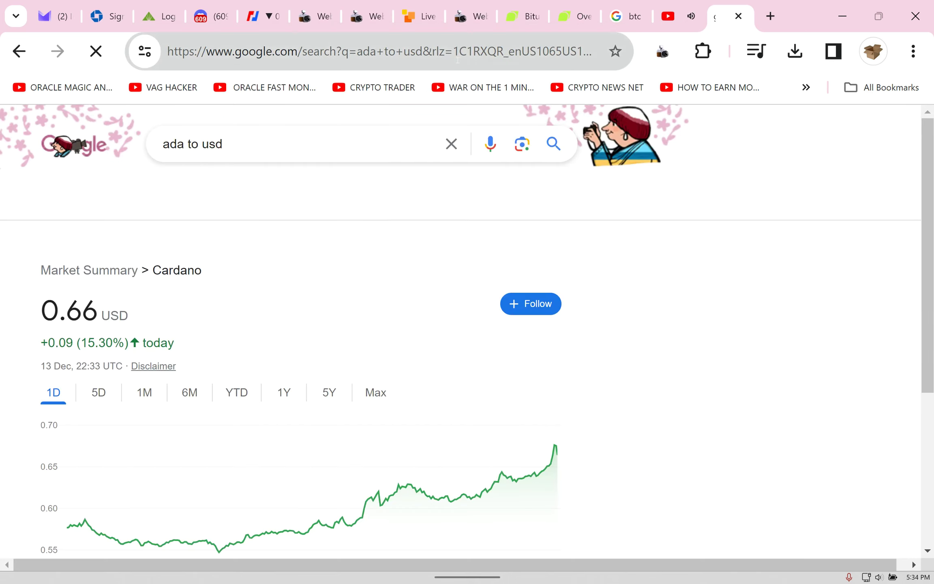
scroll(698, 317, "down", 3)
scroll(699, 317, "down", 2)
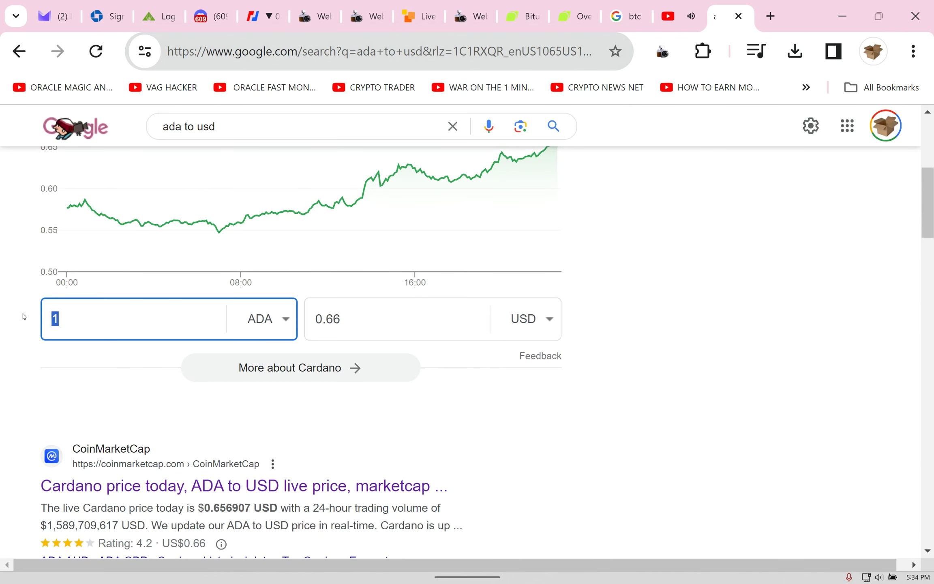
right_click(62, 319)
left_click(105, 96)
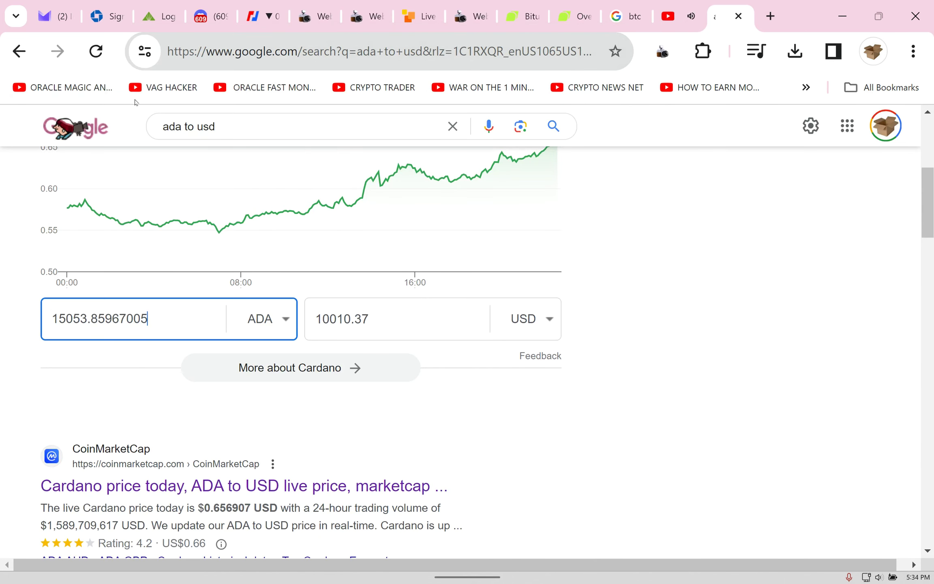
scroll(734, 245, "up", 3)
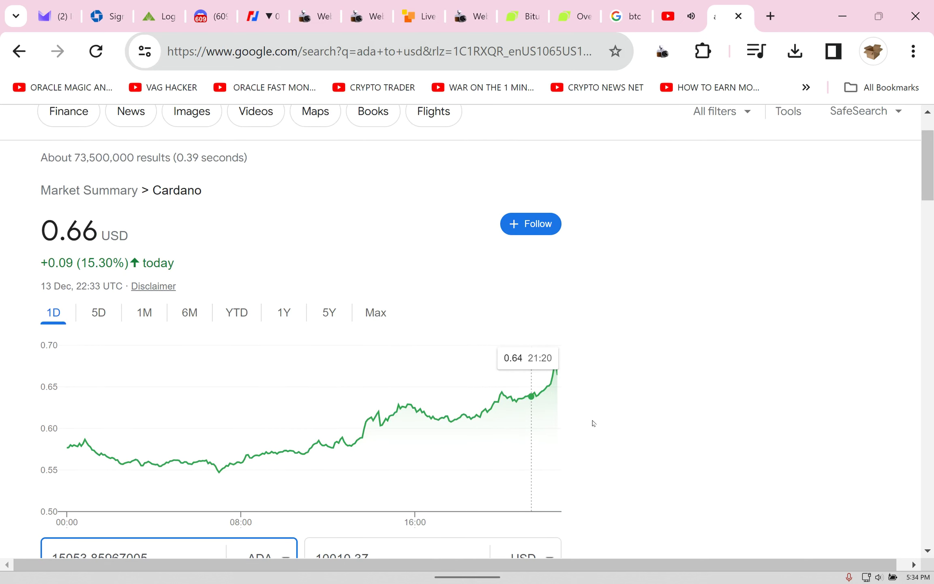
left_click(145, 314)
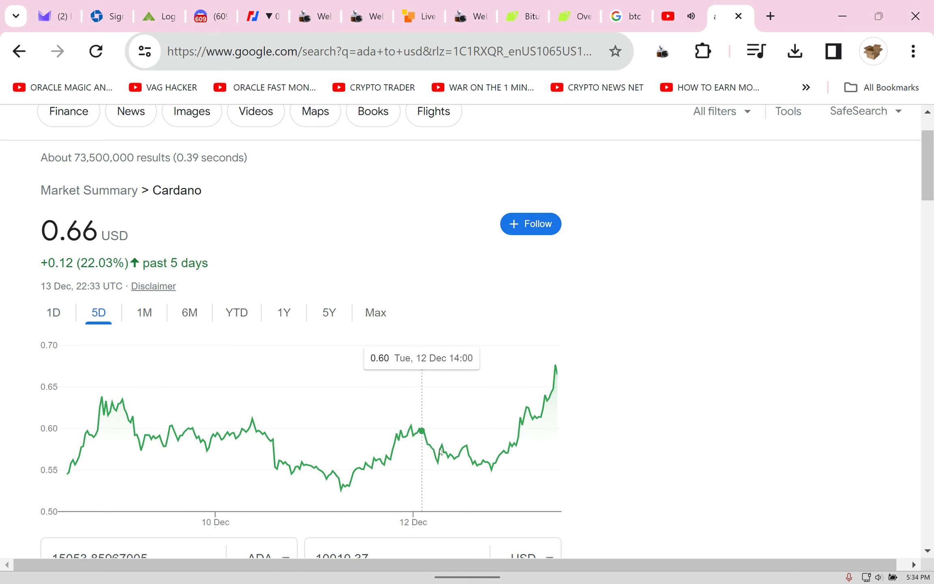
left_click(63, 310)
mouse_move(558, 371)
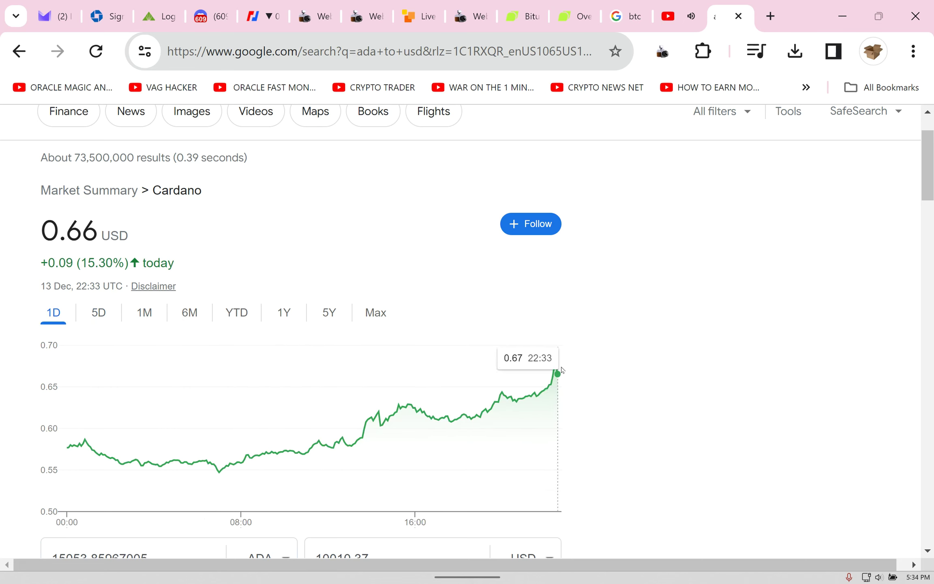
scroll(740, 380, "down", 5)
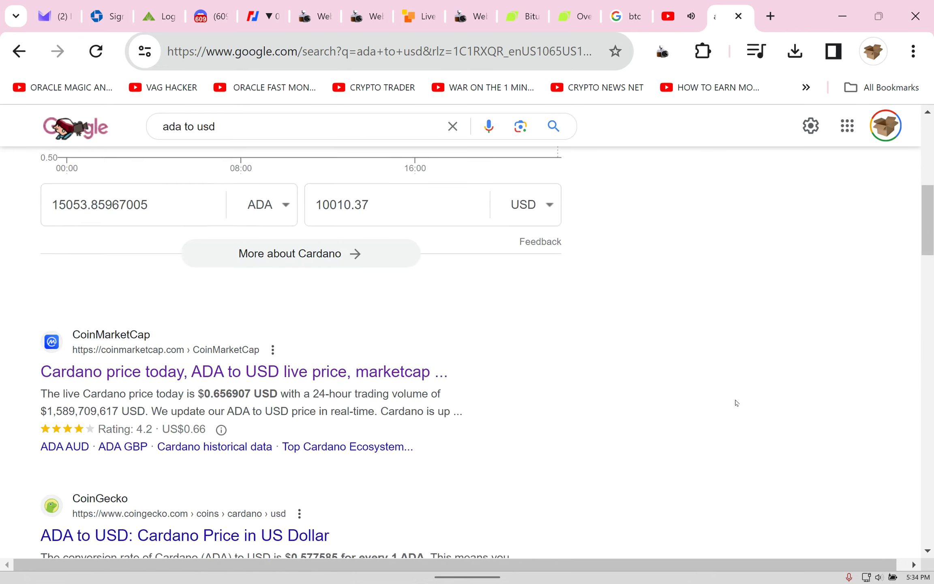
scroll(735, 402, "down", 3)
scroll(735, 403, "up", 1)
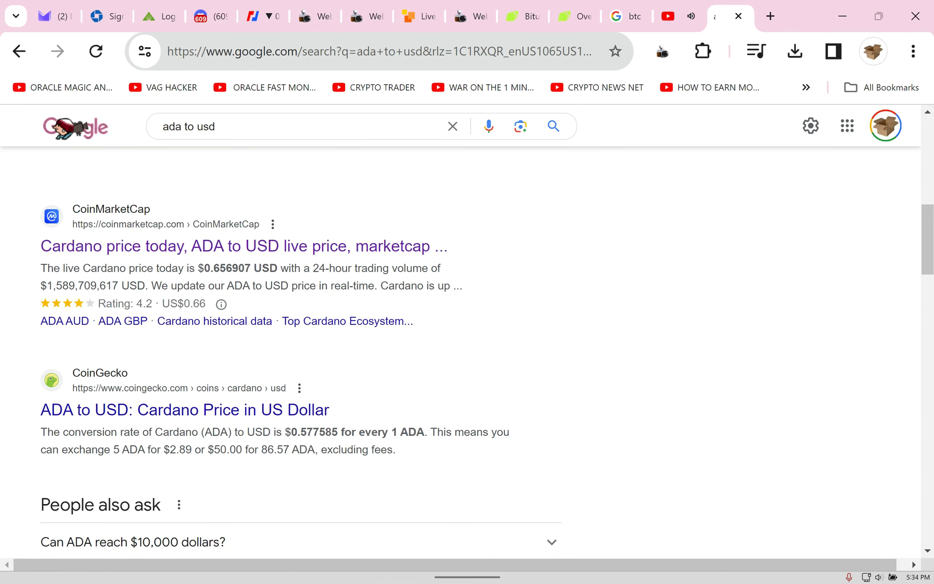
scroll(389, 310, "down", 1)
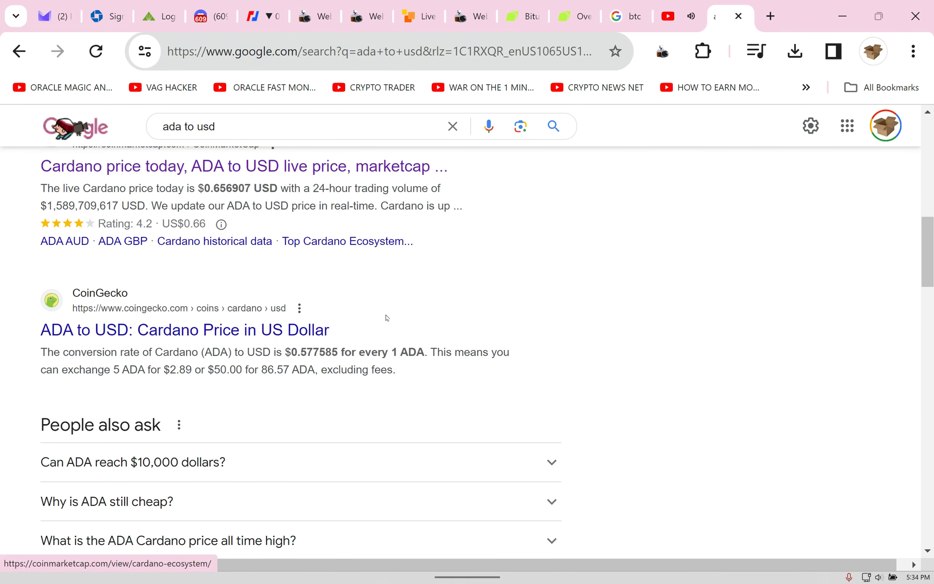
scroll(386, 318, "down", 2)
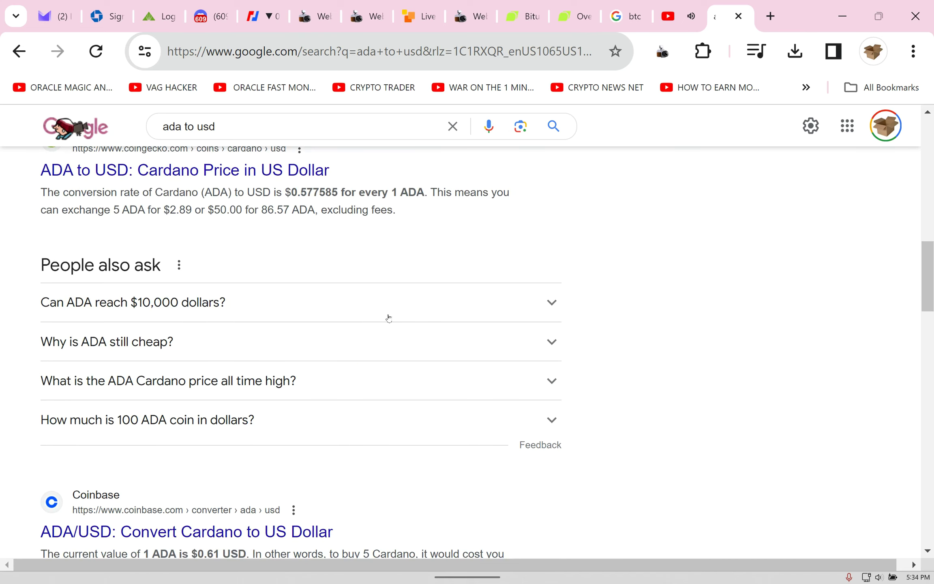
scroll(389, 318, "down", 2)
scroll(386, 318, "down", 1)
scroll(386, 318, "down", 1)
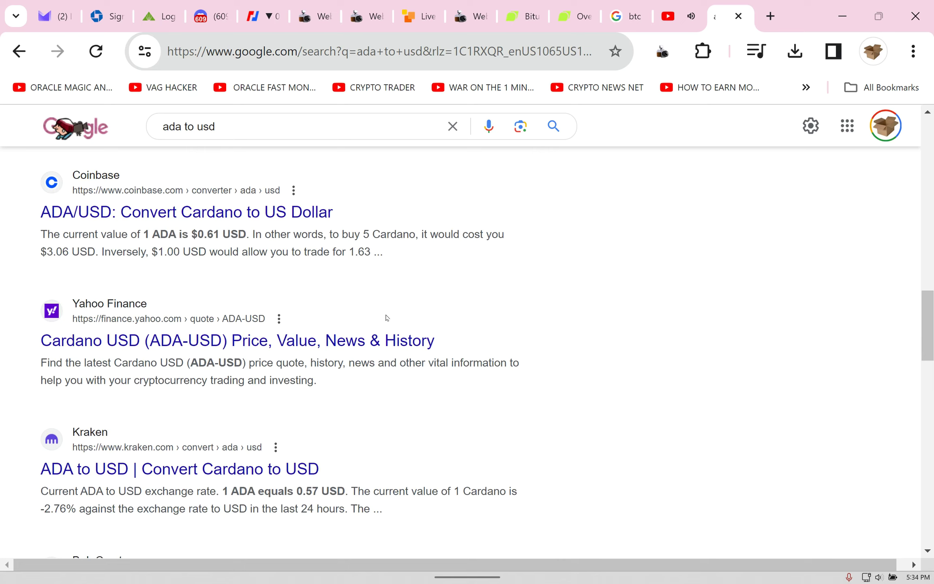
scroll(386, 318, "down", 2)
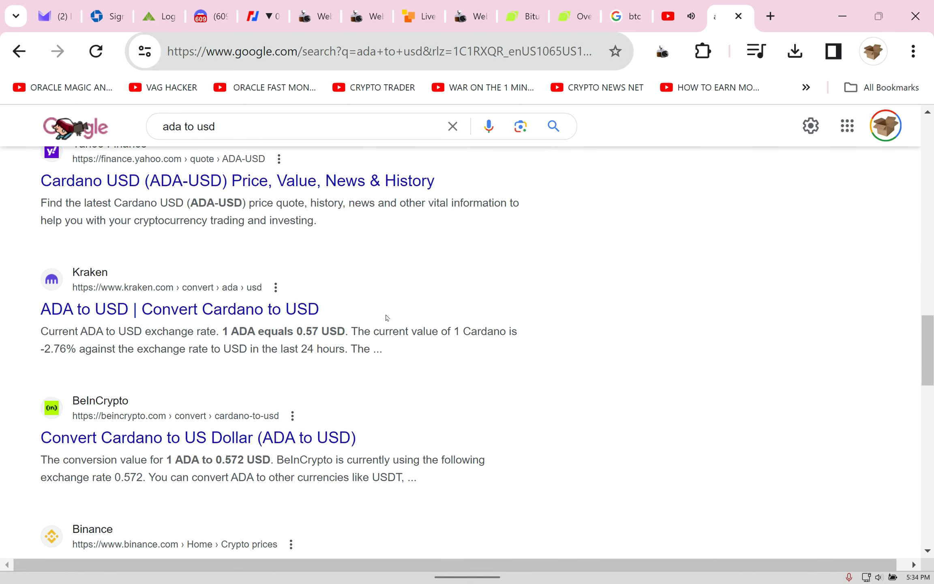
scroll(387, 318, "down", 3)
scroll(386, 317, "down", 2)
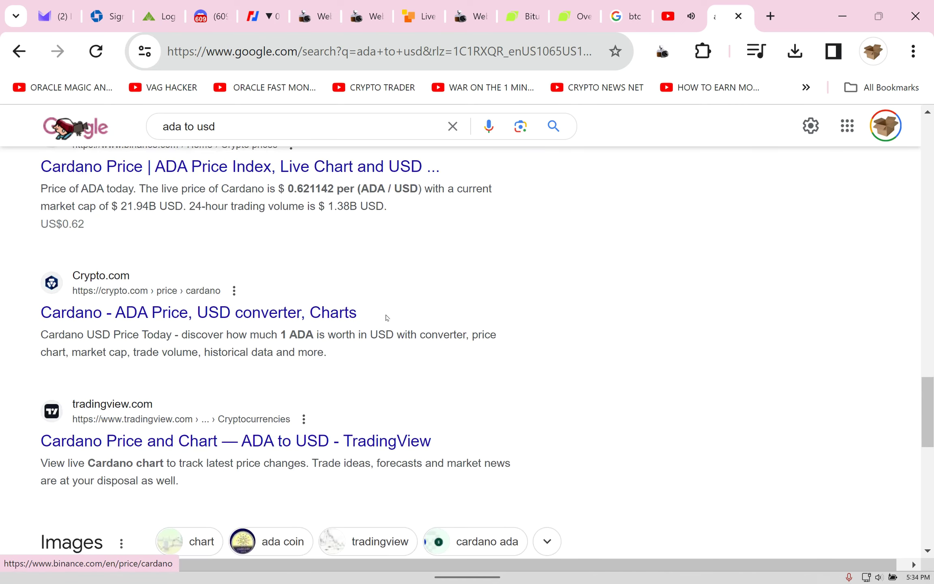
scroll(386, 318, "down", 4)
scroll(448, 400, "down", 3)
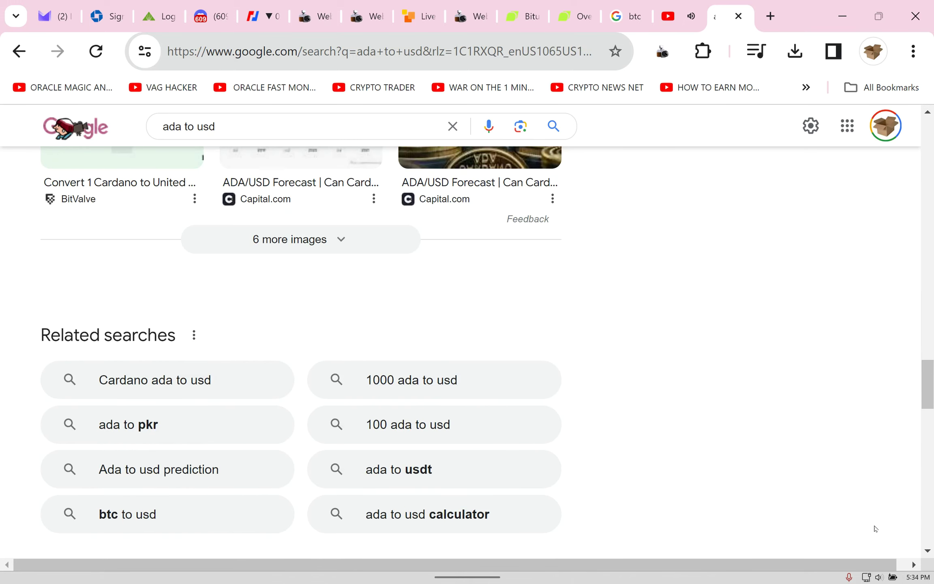
Step: Raise the FYBIT order to 11,440.93334923 ADA (~76%) and show 3-minute candles
key("ctrl+8")
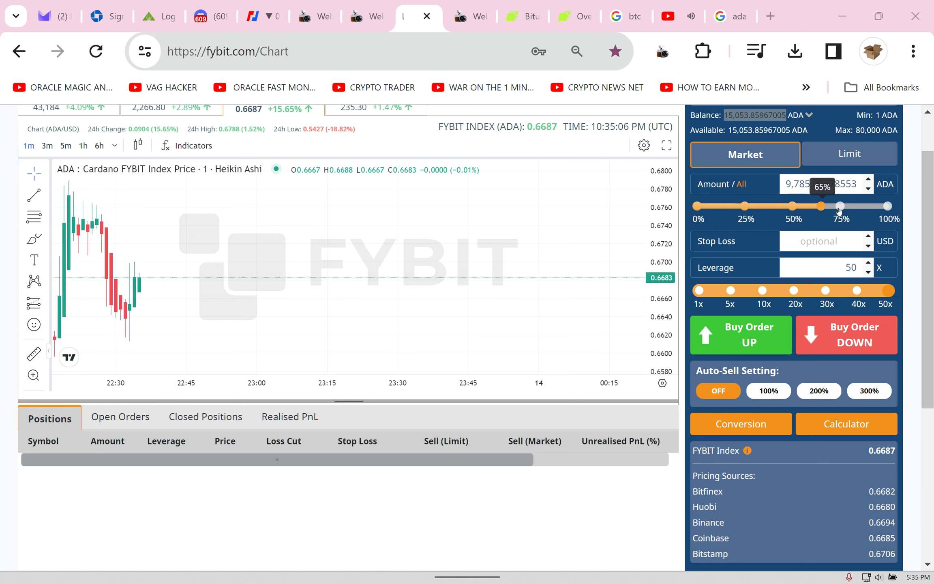
left_click_drag(822, 207, 843, 209)
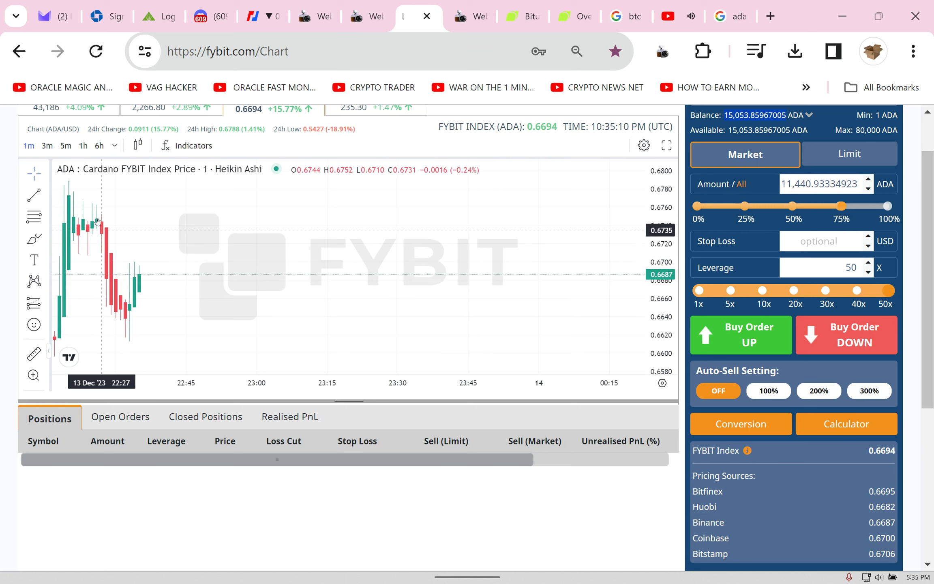
left_click(41, 146)
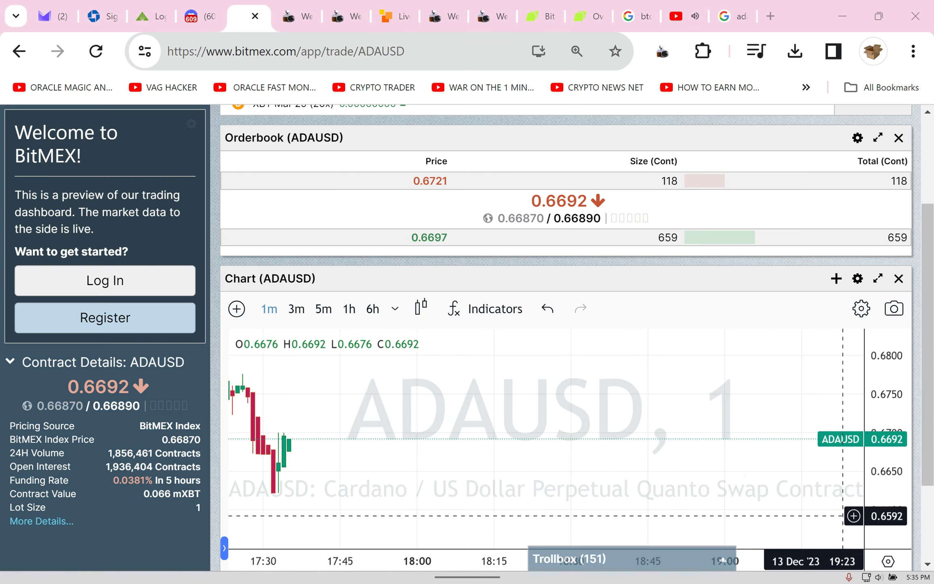
Step: View BitMEX's ADAUSD chart in 3-minute candles, panning back and checking the earlier screenshot
key("ctrl+5")
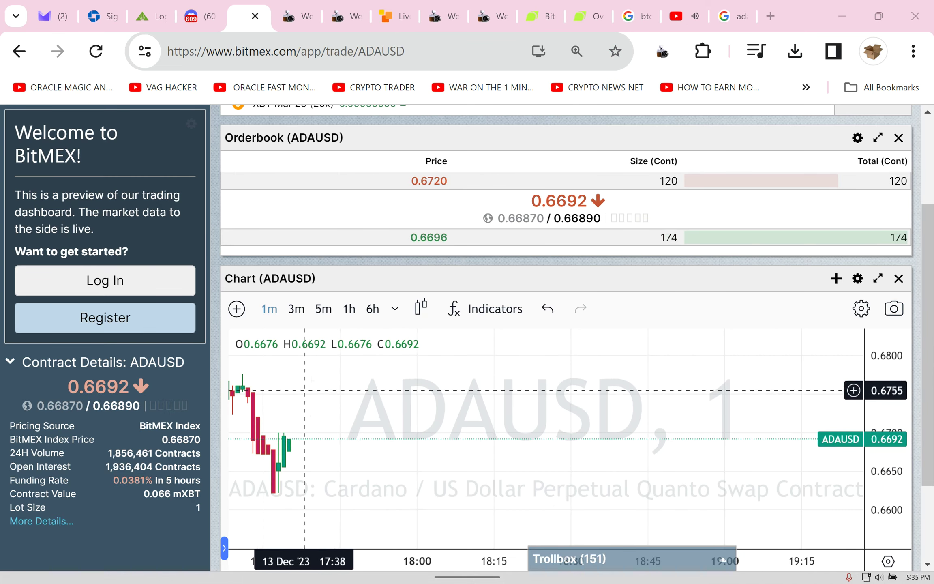
left_click(296, 308)
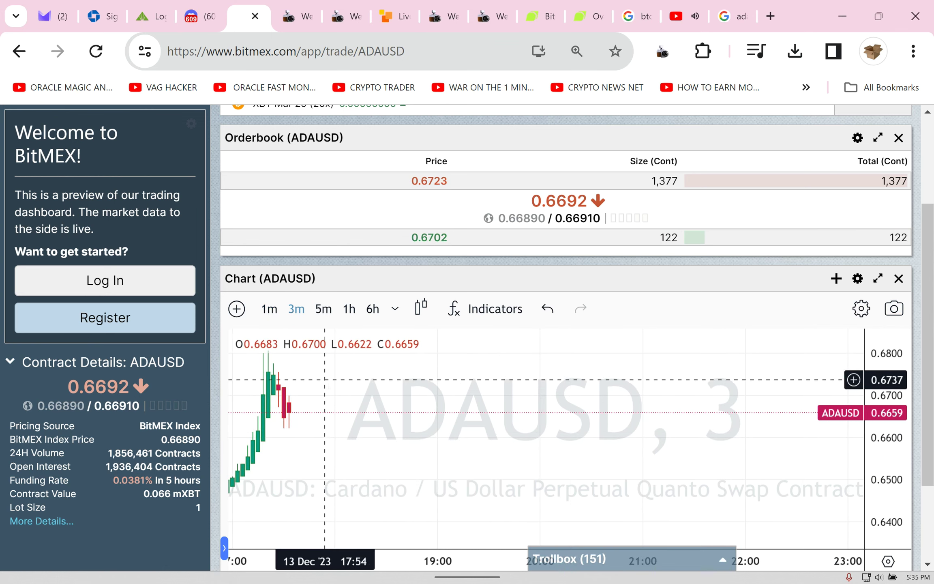
left_click_drag(366, 383, 454, 389)
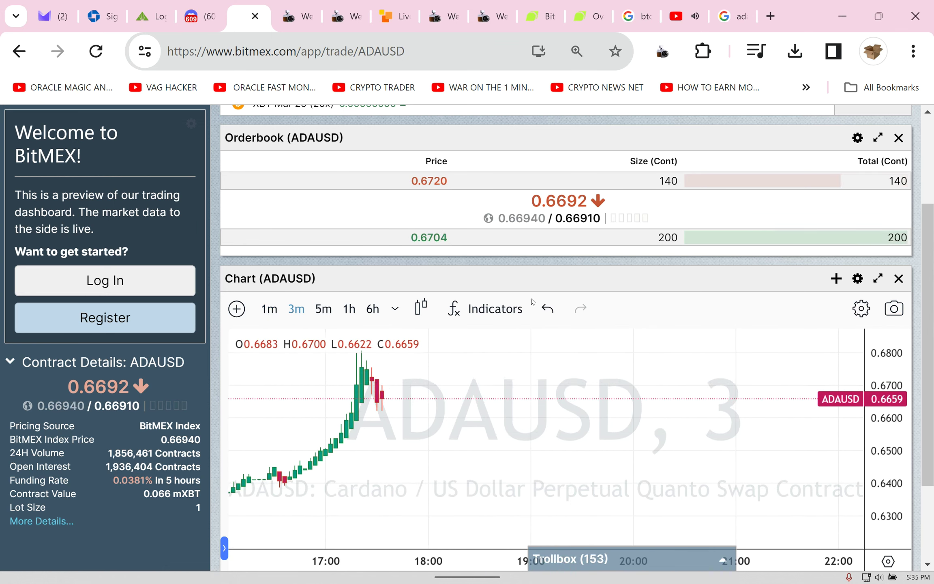
left_click(282, 16)
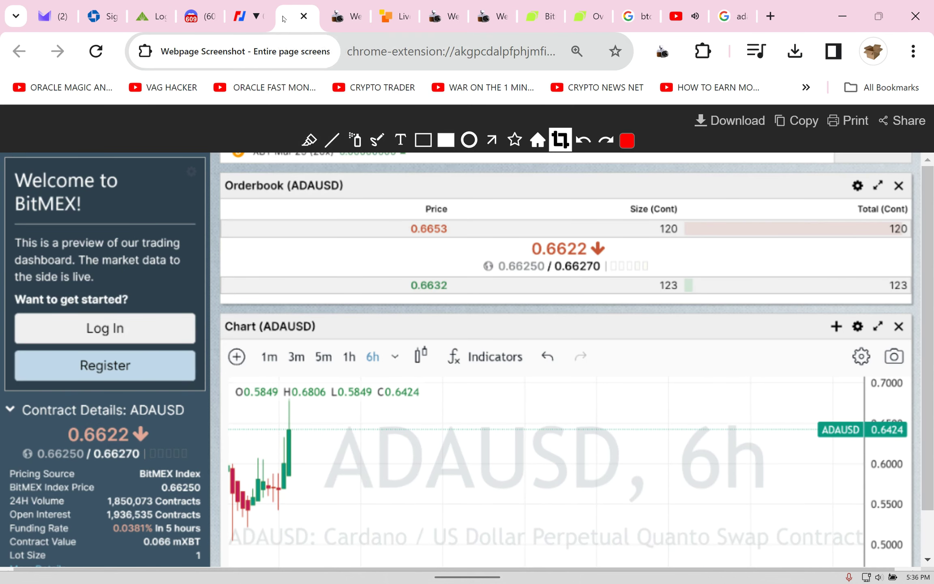
left_click(247, 20)
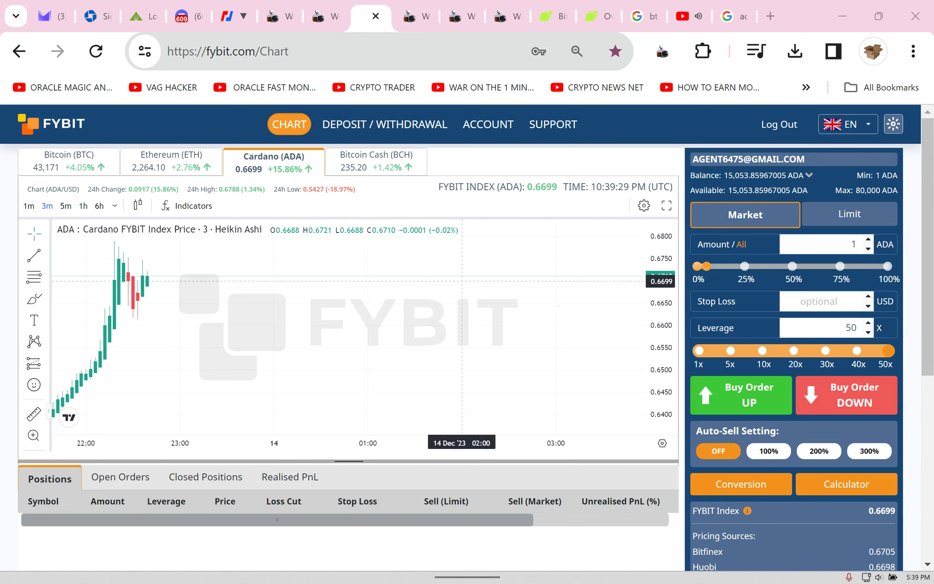
Step: Set a ~14,903 ADA order, switch to 1-minute candles, and place a DOWN order
left_click(889, 267)
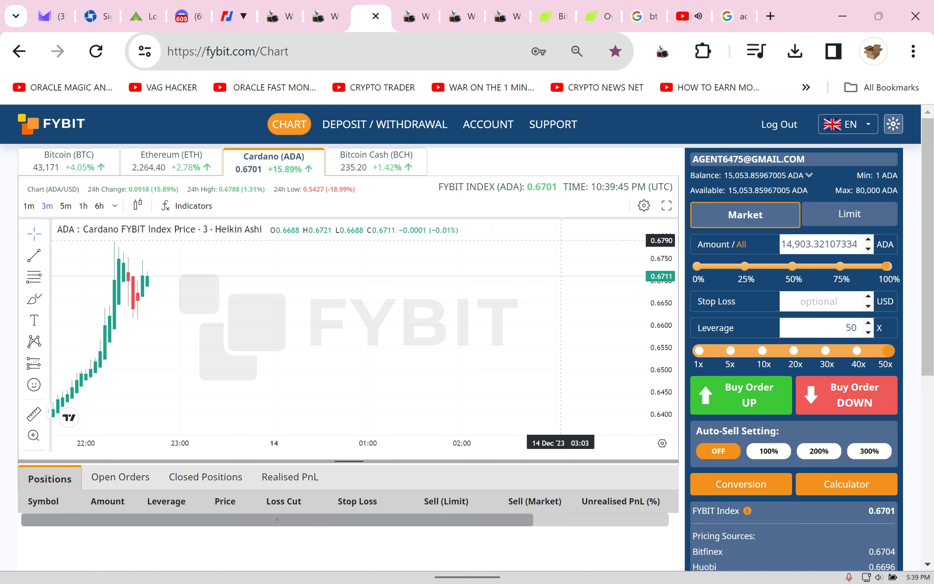
left_click(29, 206)
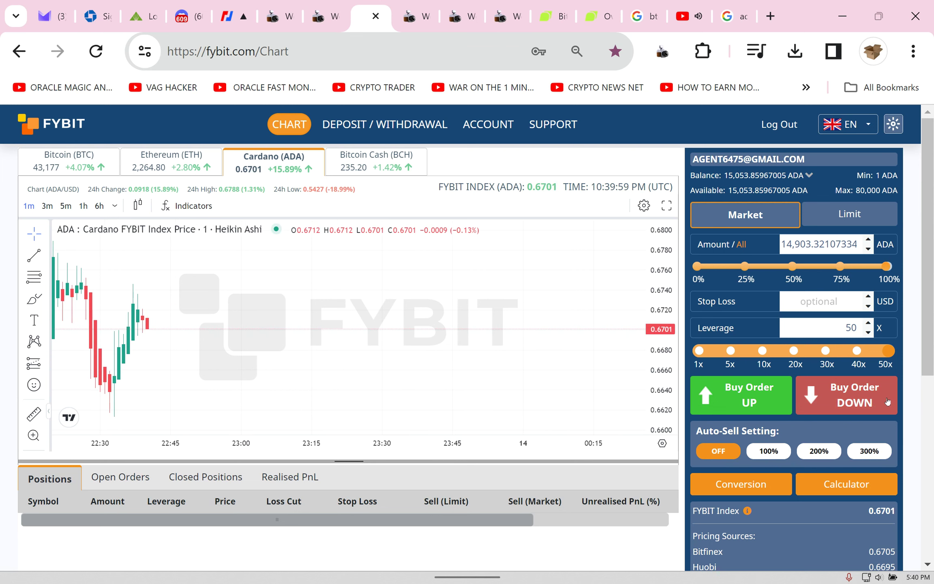
left_click(889, 401)
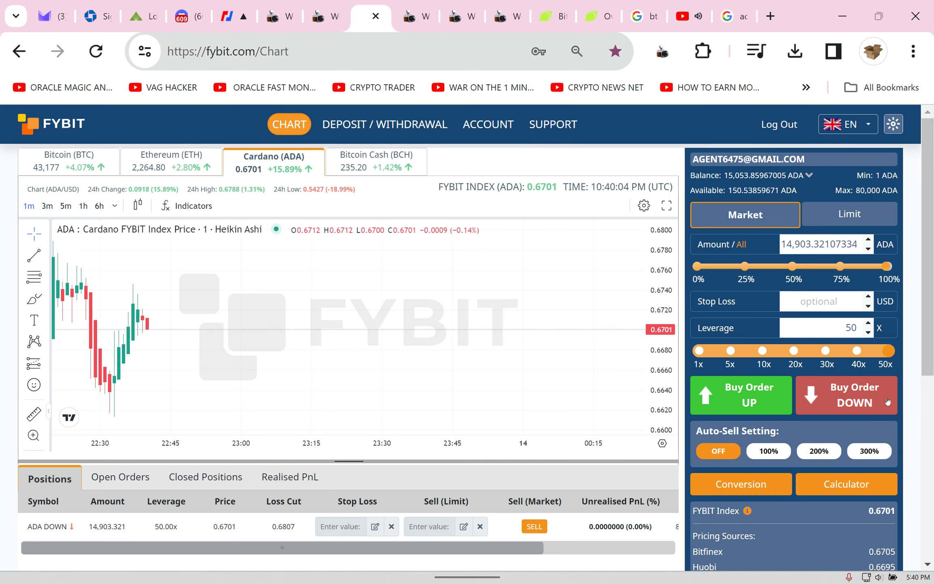
scroll(888, 401, "down", 1)
scroll(888, 401, "up", 1)
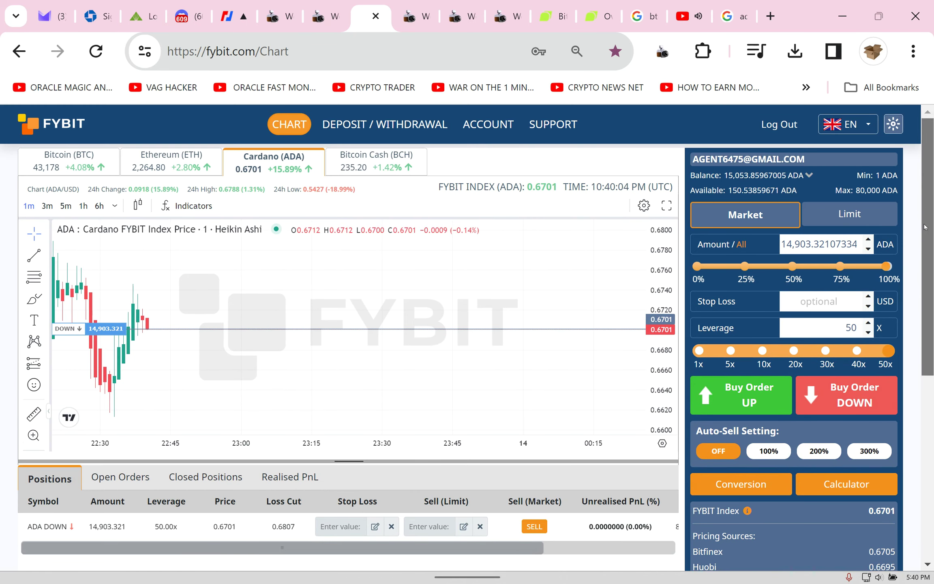
left_click_drag(927, 231, 928, 239)
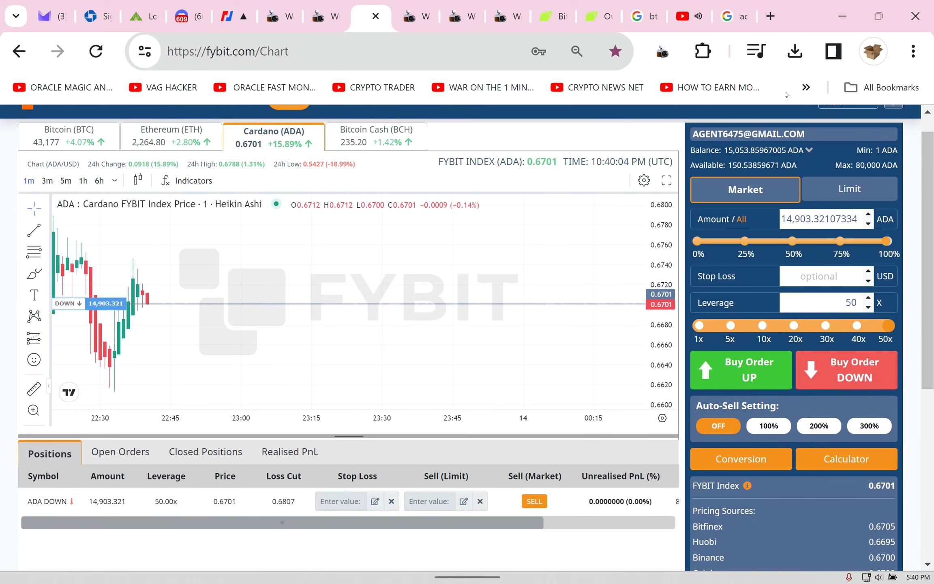
Step: Save a webpage screenshot of the open 14,903 ADA DOWN position and close its tab
left_click(662, 51)
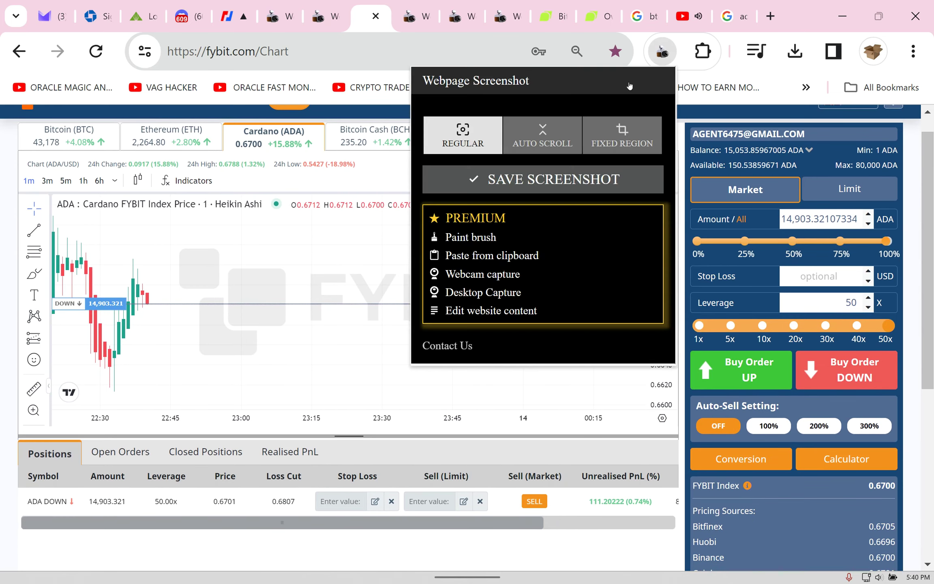
left_click(547, 179)
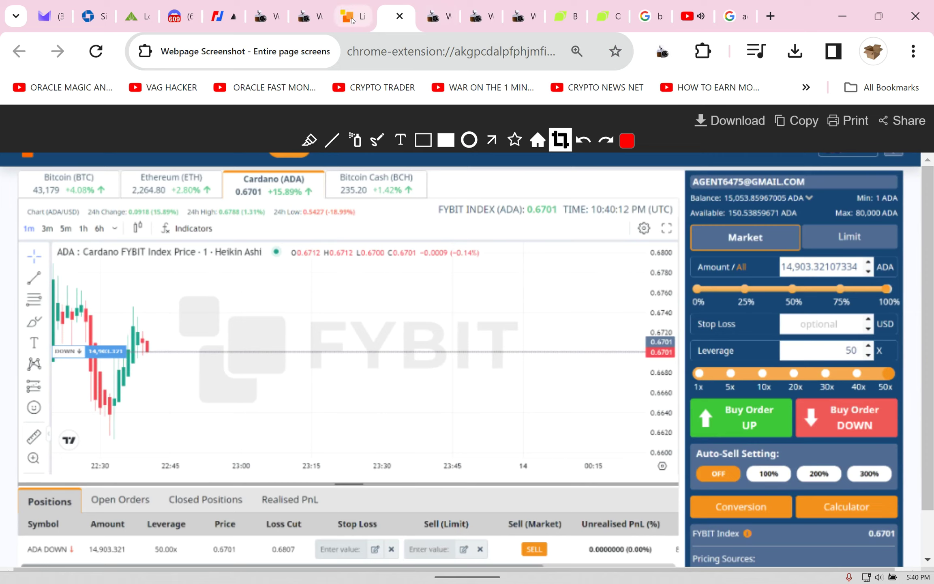
key("ctrl+w")
left_click_drag(513, 522, 568, 516)
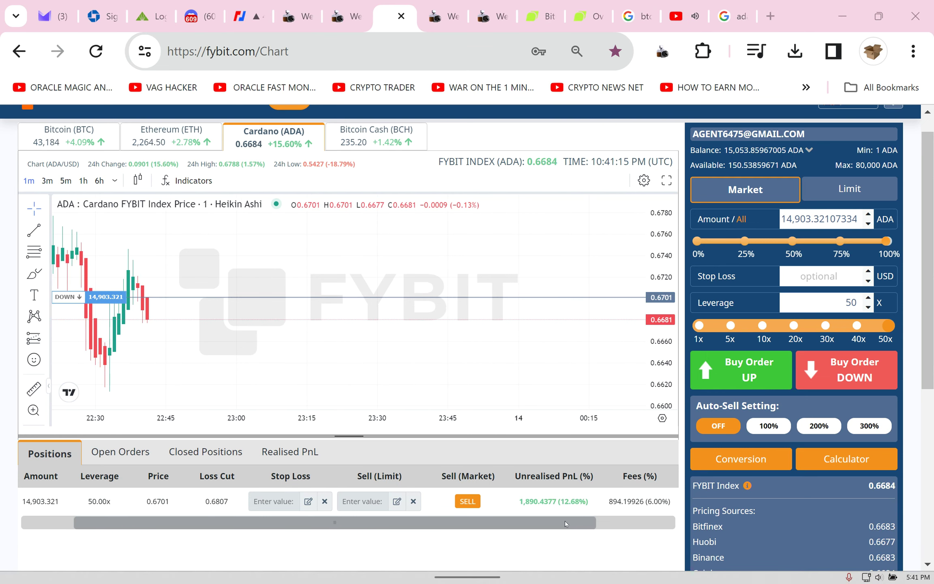
left_click_drag(569, 522, 621, 524)
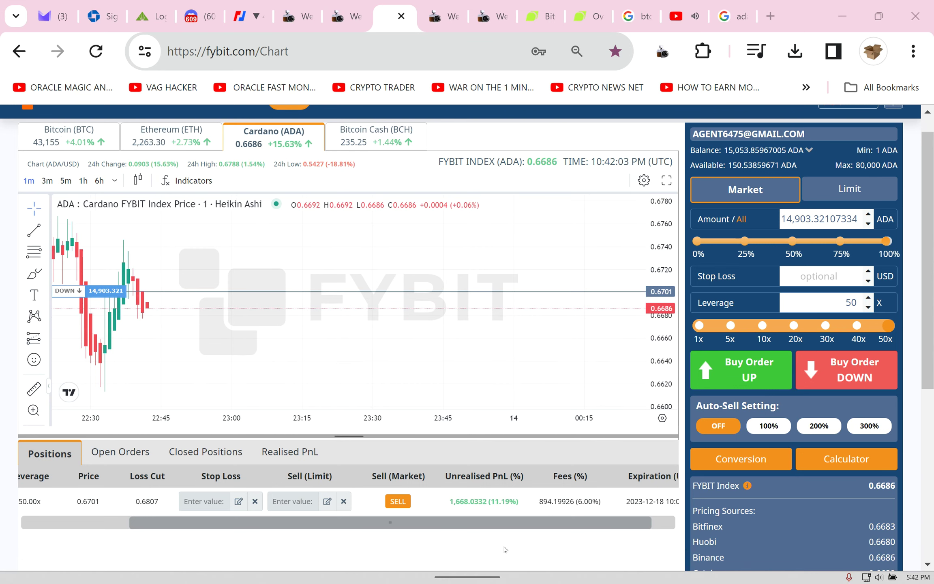
Step: Sell the Cardano DOWN position at market, lifting the balance to about 15,827.34 ADA
left_click(397, 500)
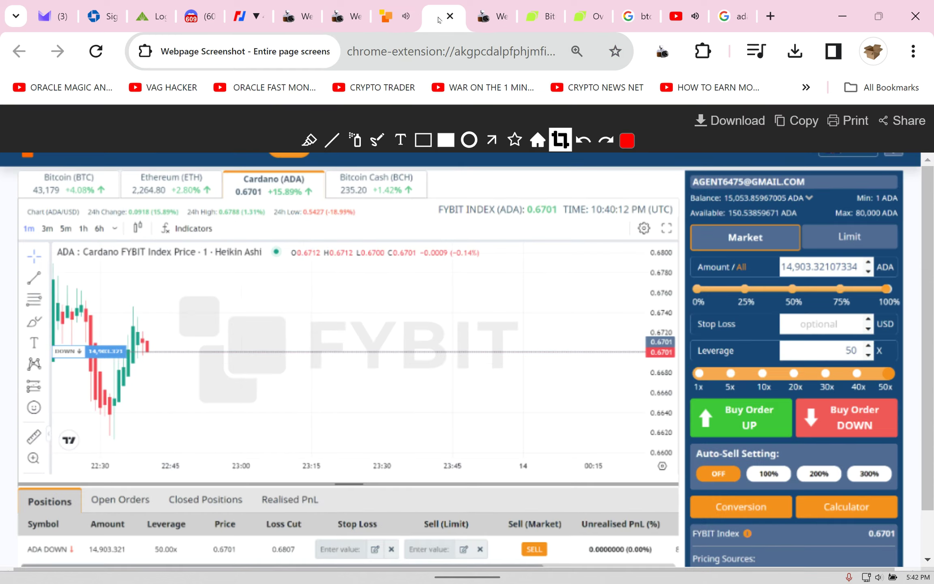
left_click(397, 16)
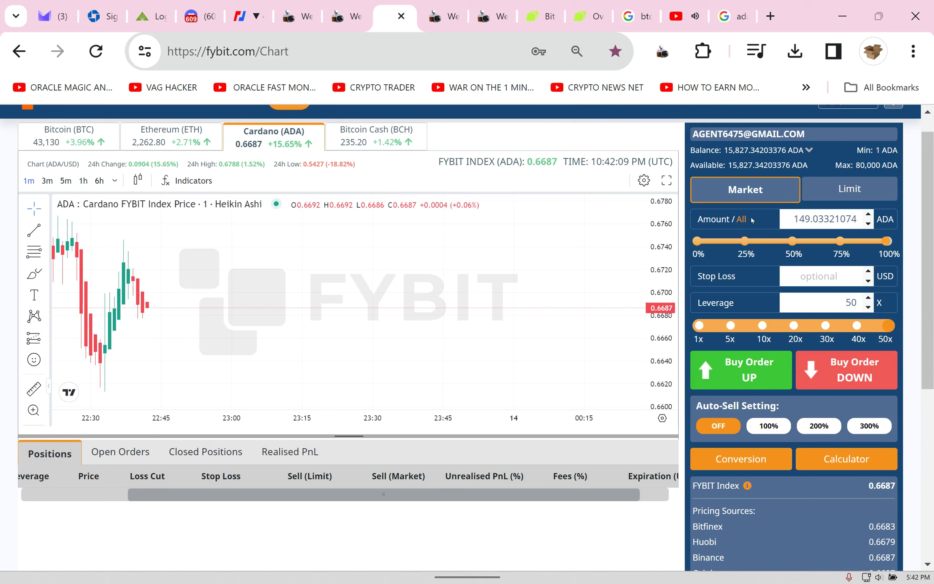
mouse_move(887, 241)
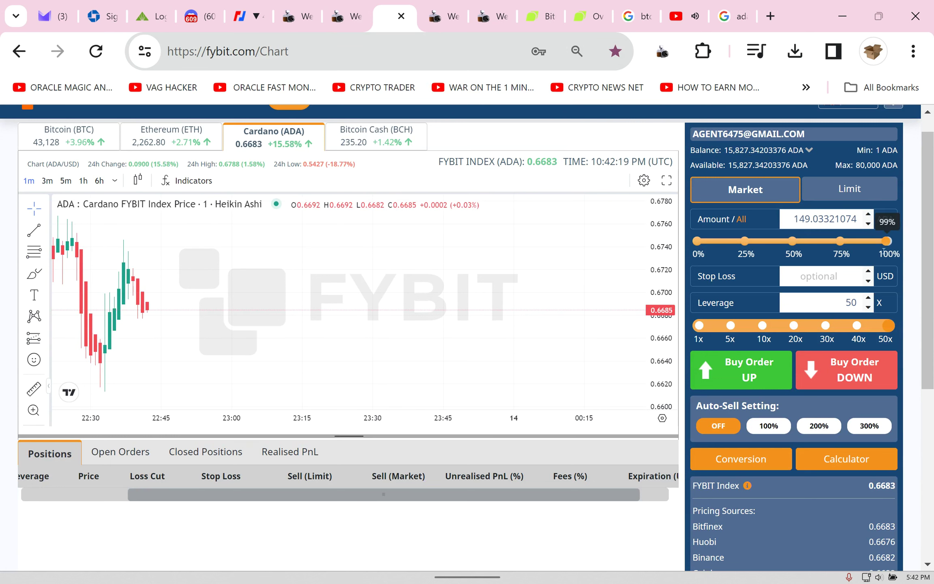
Step: Place a 100% (15,827.34 ADA) DOWN order at 50x on the 3-minute chart
left_click_drag(884, 250, 892, 243)
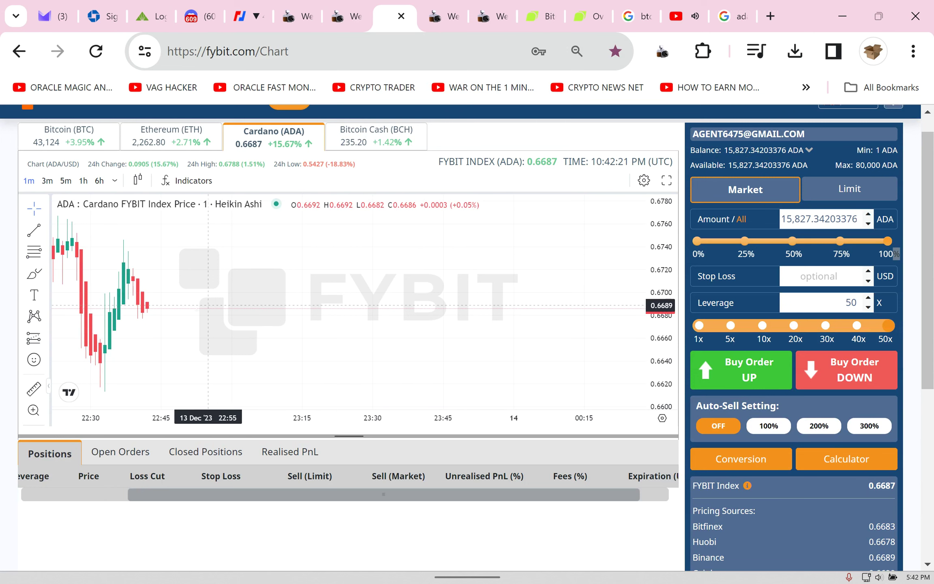
left_click(48, 180)
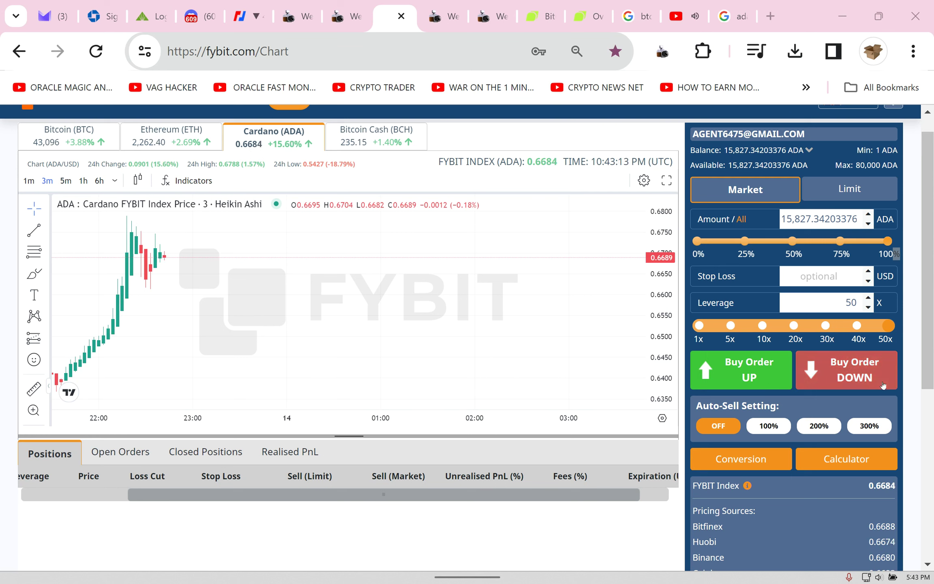
left_click(862, 381)
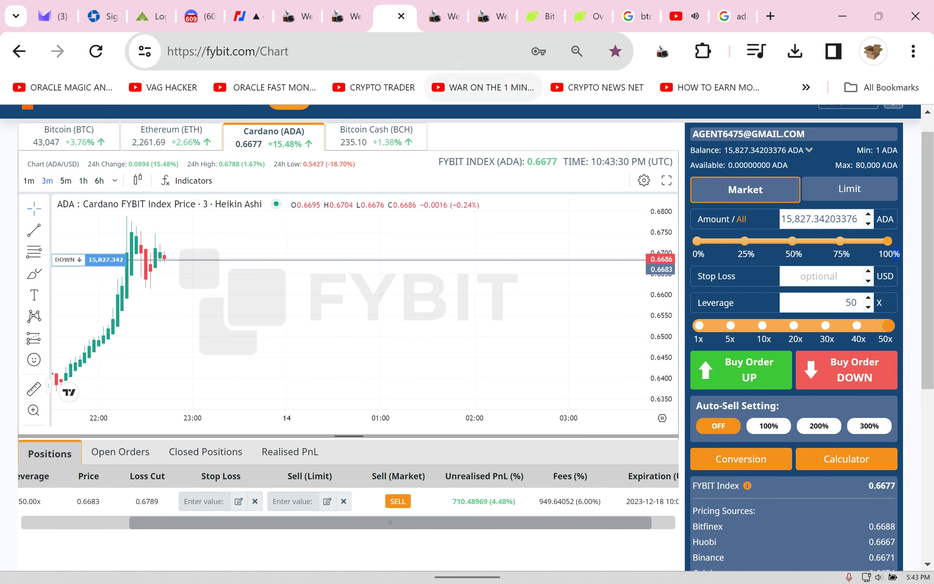
Step: Check the earlier capture, then screenshot the profitable DOWN position
left_click(434, 18)
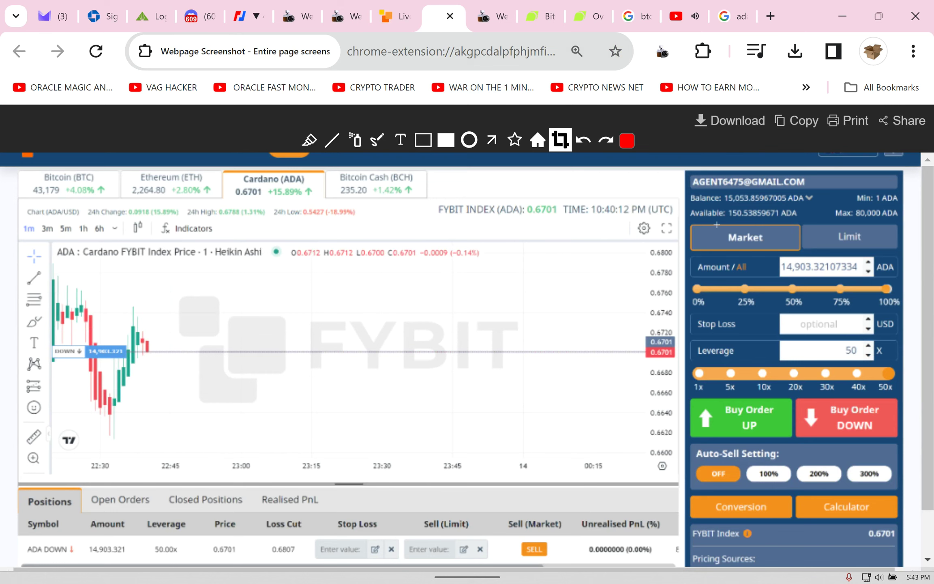
left_click(391, 17)
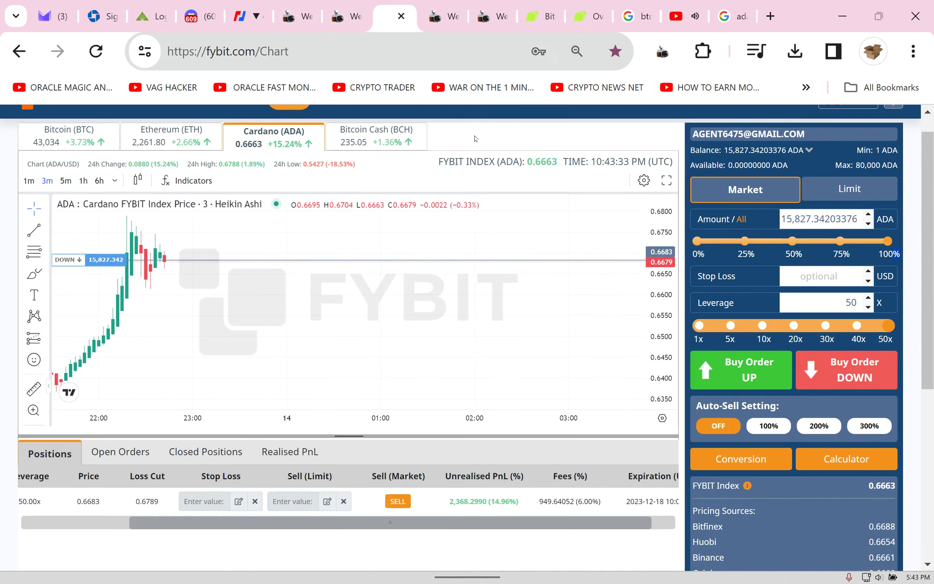
scroll(932, 247, "down", 1)
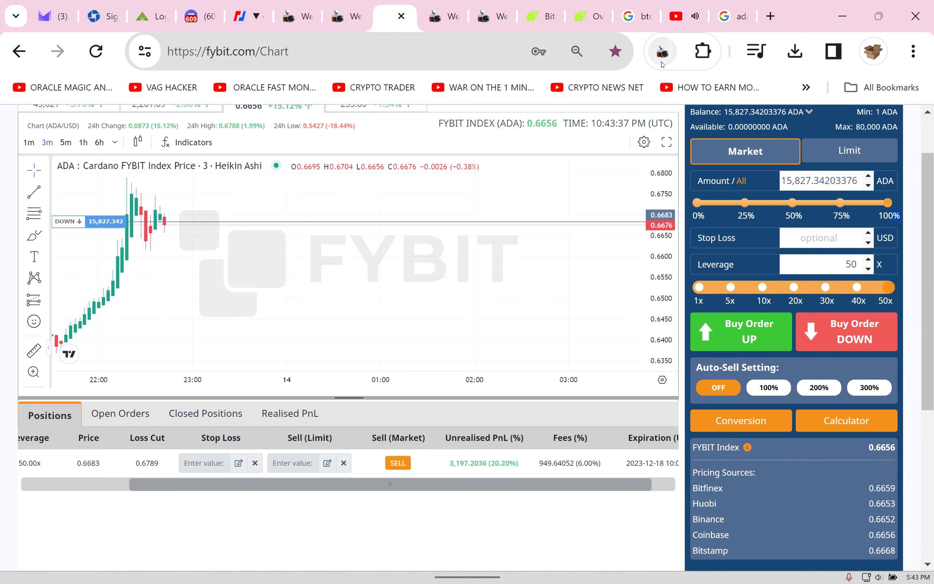
left_click(662, 51)
left_click(555, 179)
left_click(362, 17)
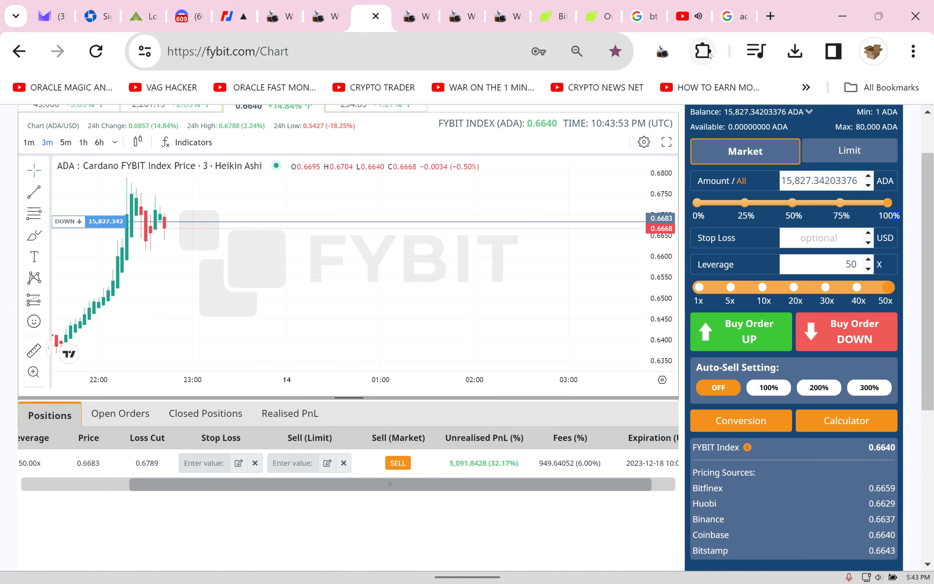
Step: Screenshot the position again and sell it, lifting the balance to about 20,798.71 ADA
left_click(661, 52)
left_click(485, 180)
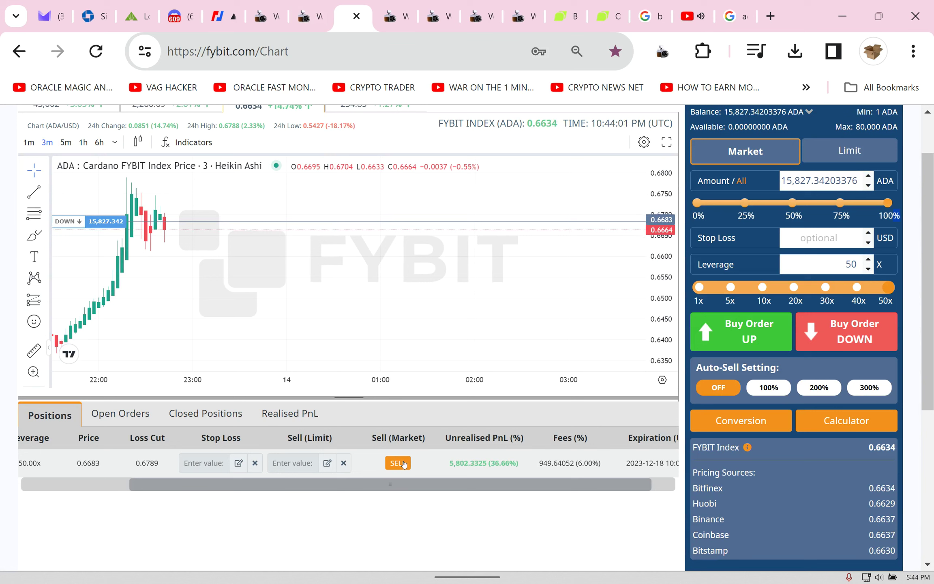
left_click(398, 463)
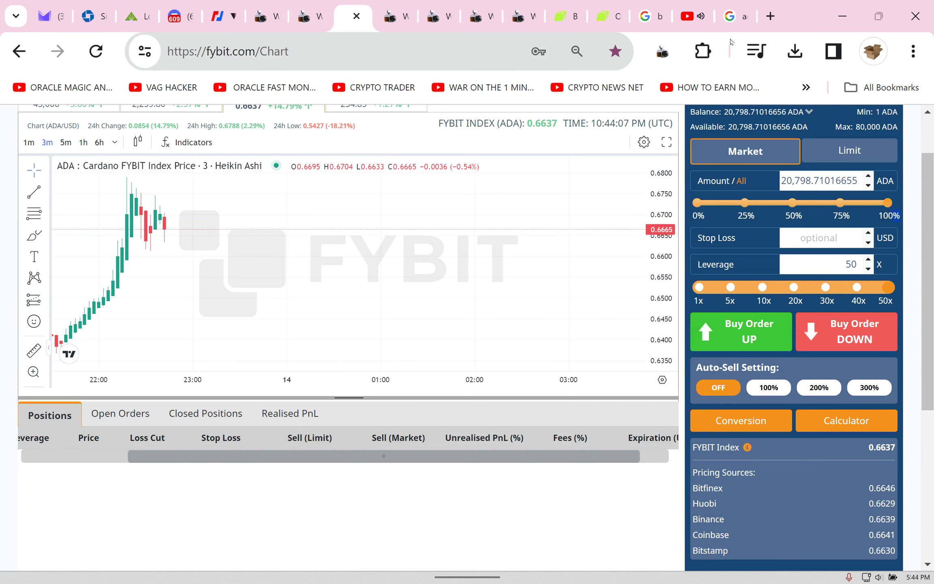
left_click(731, 16)
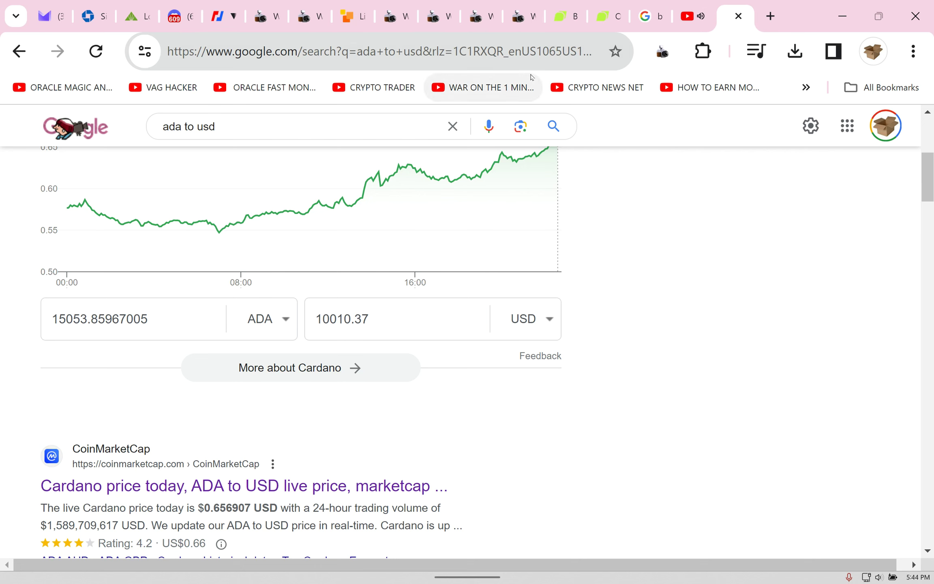
Step: Copy the search page address into a new tab, then return to FYBIT's Cardano chart
right_click(533, 56)
left_click(582, 204)
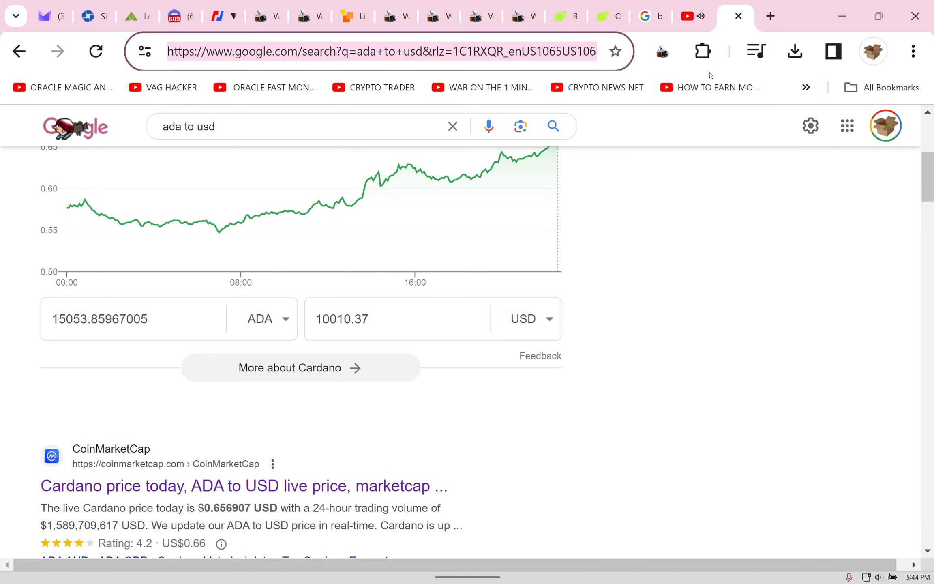
left_click(769, 16)
right_click(529, 53)
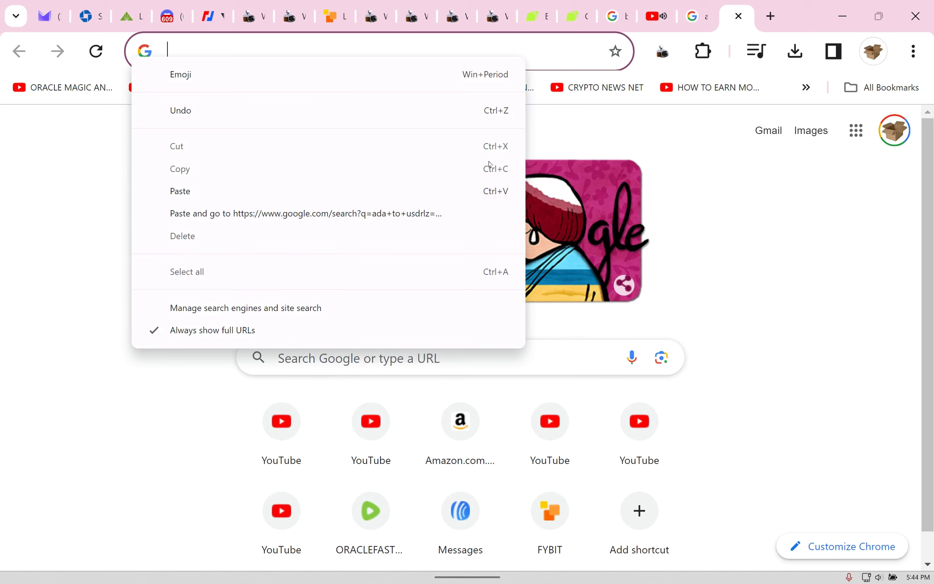
left_click(223, 190)
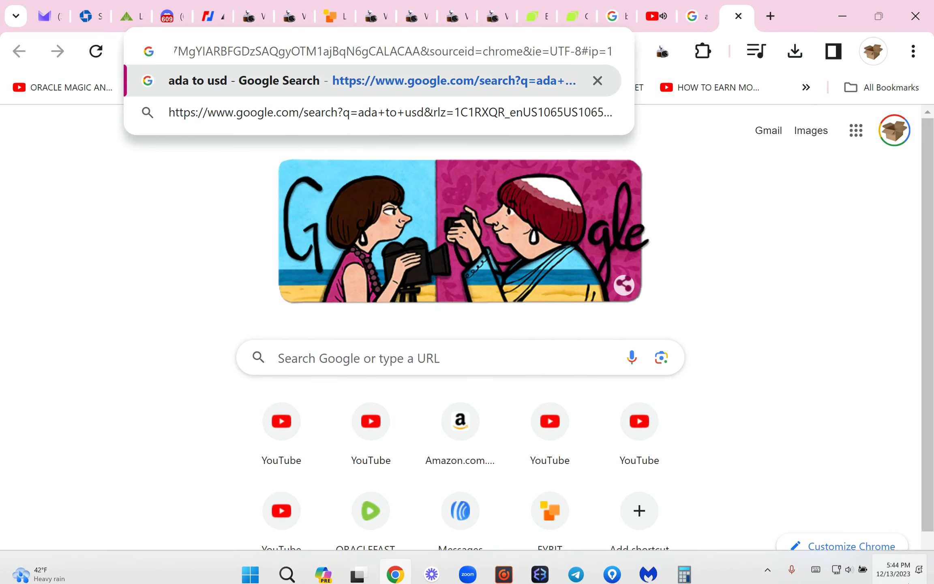
left_click(334, 17)
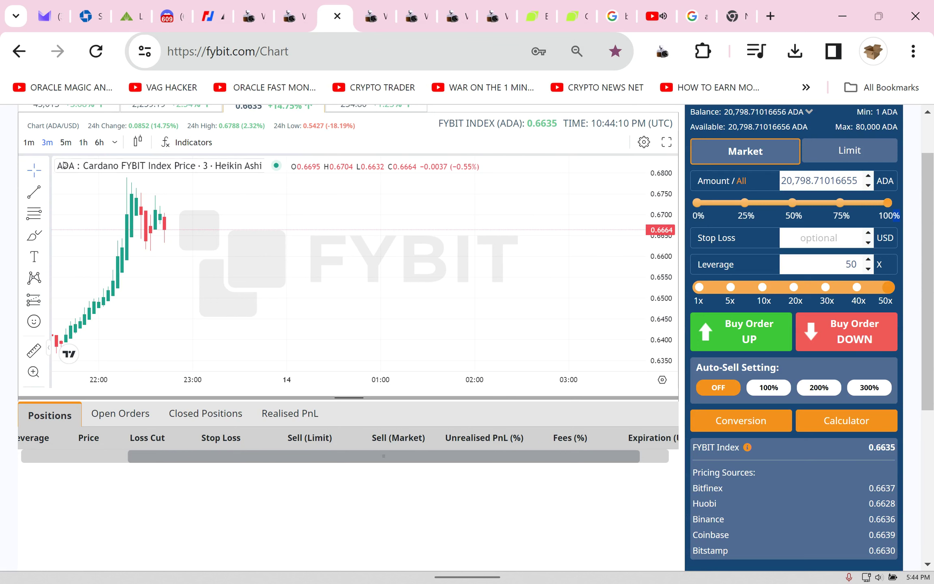
Step: Copy the 20,798.71016656 ADA balance figure from FYBIT's account panel
left_click(783, 180)
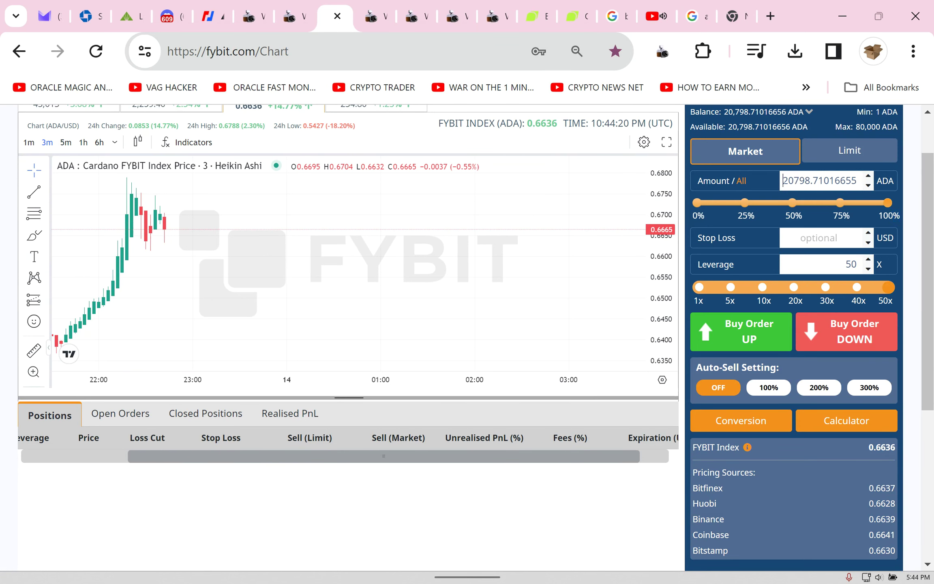
left_click(722, 115)
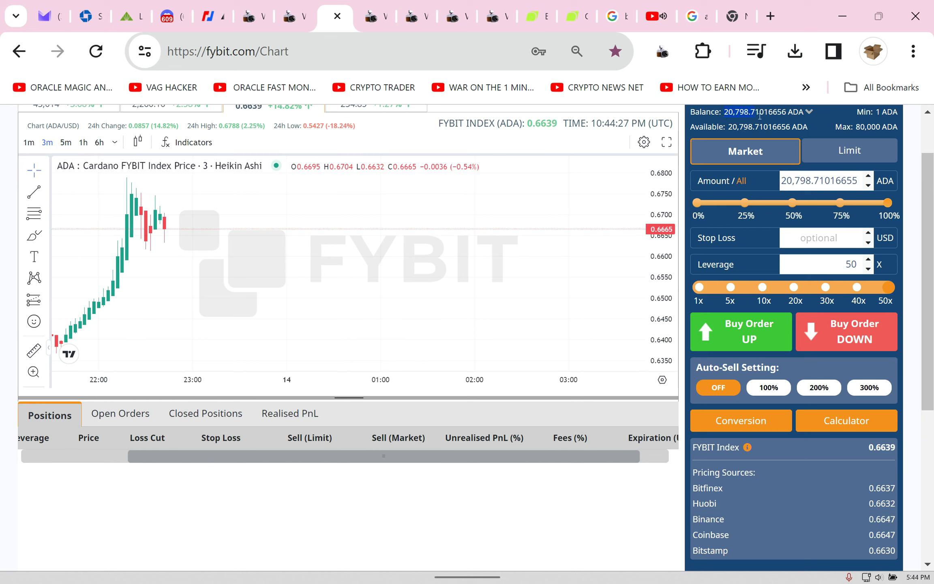
right_click(787, 113)
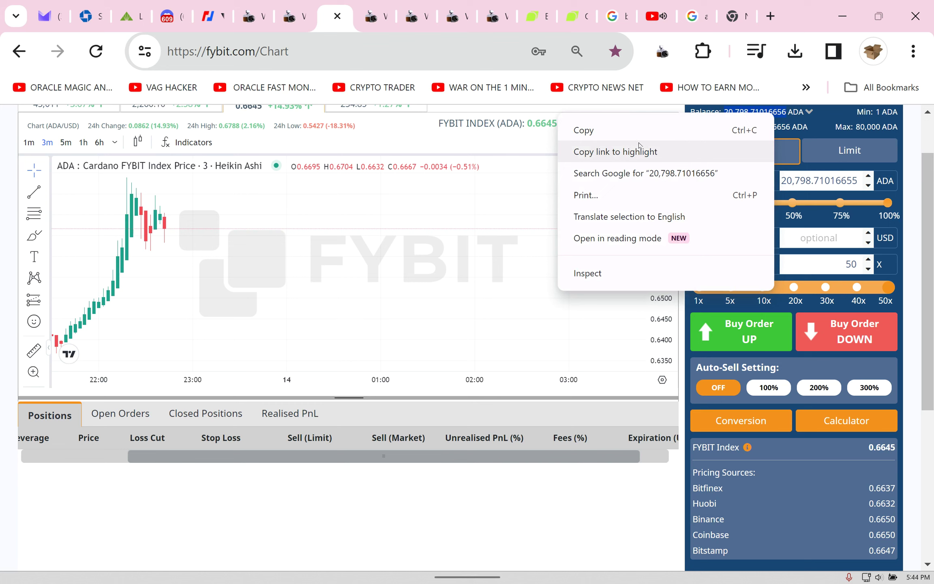
left_click(612, 132)
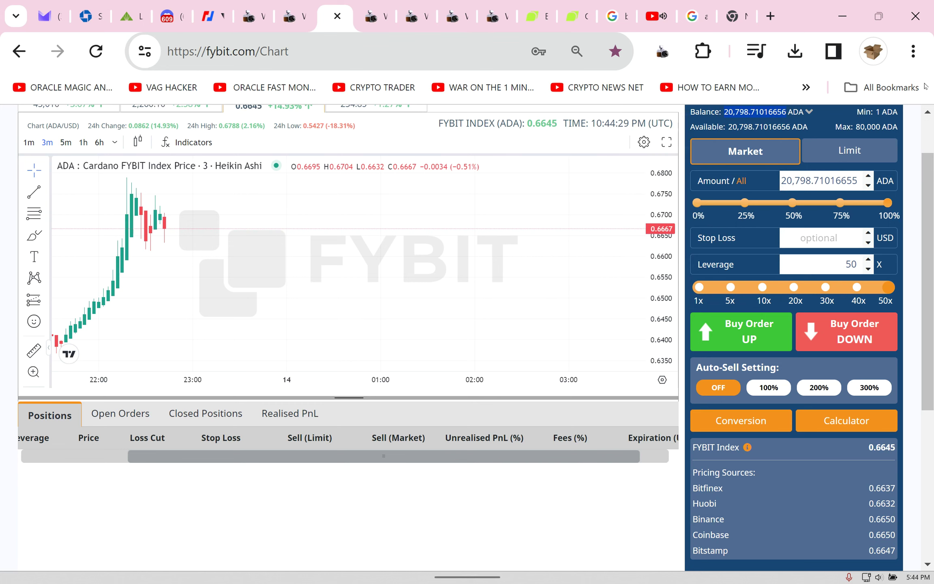
Step: Paste the 20,798.71016656 ADA balance into the ada to usd converter, showing 13,937.56 USD
left_click(696, 25)
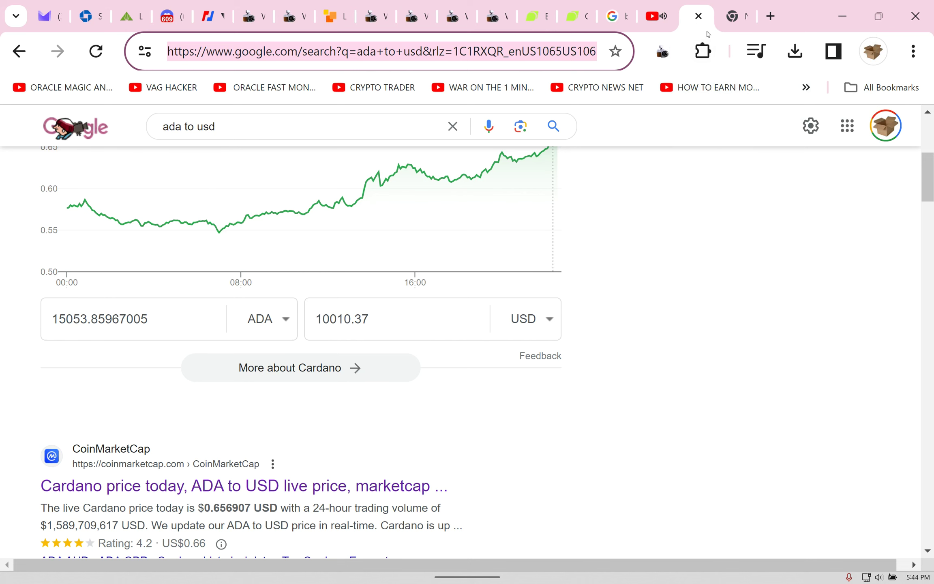
key("ctrl+t")
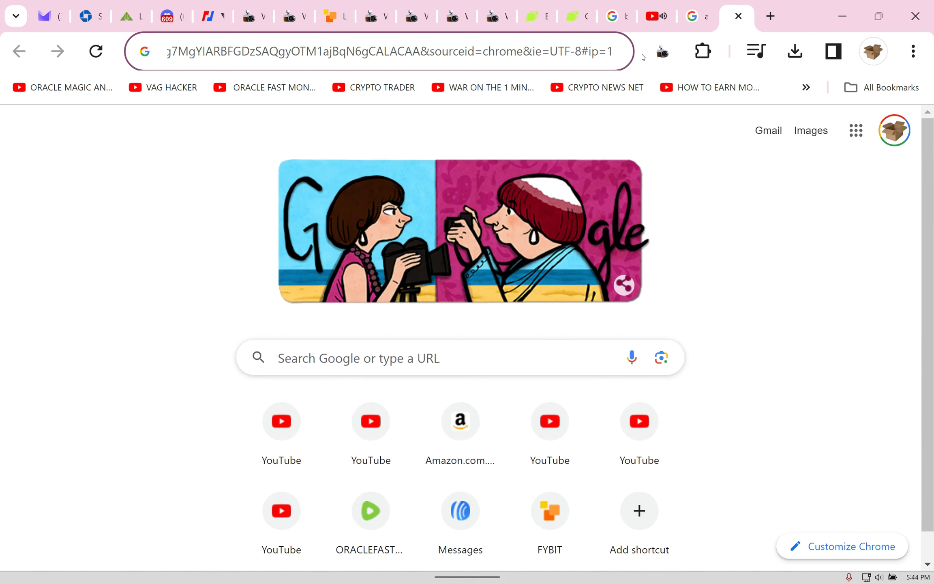
key("Return")
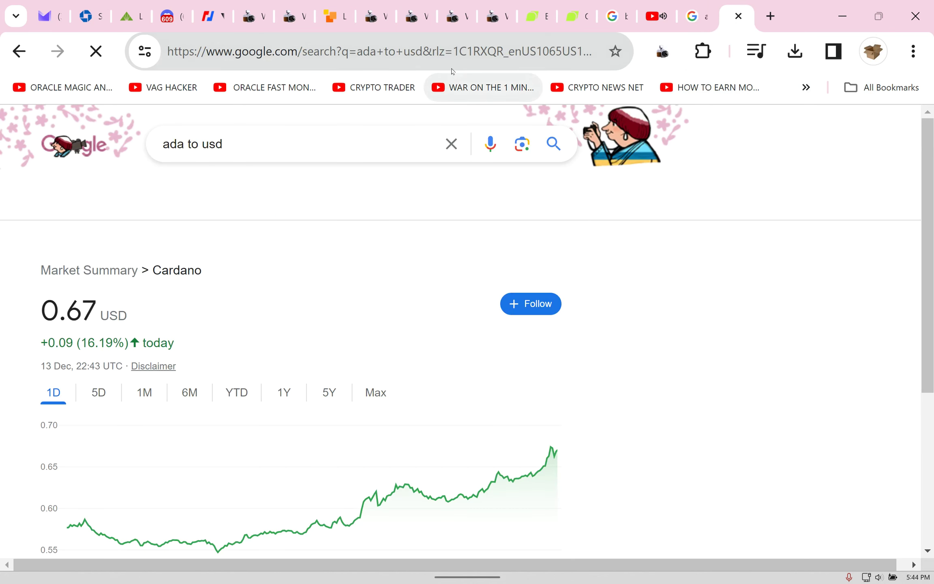
scroll(543, 252, "down", 2)
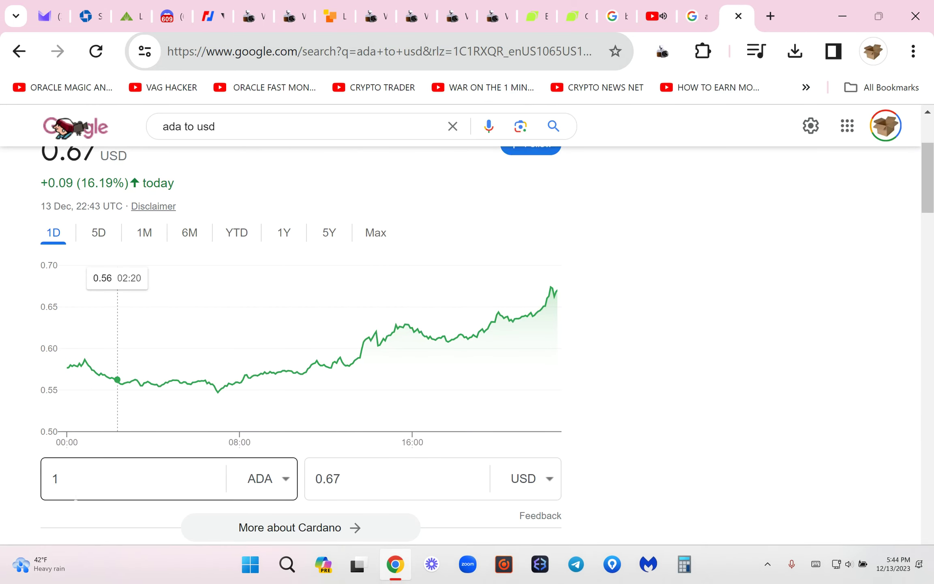
left_click(66, 478)
right_click(65, 474)
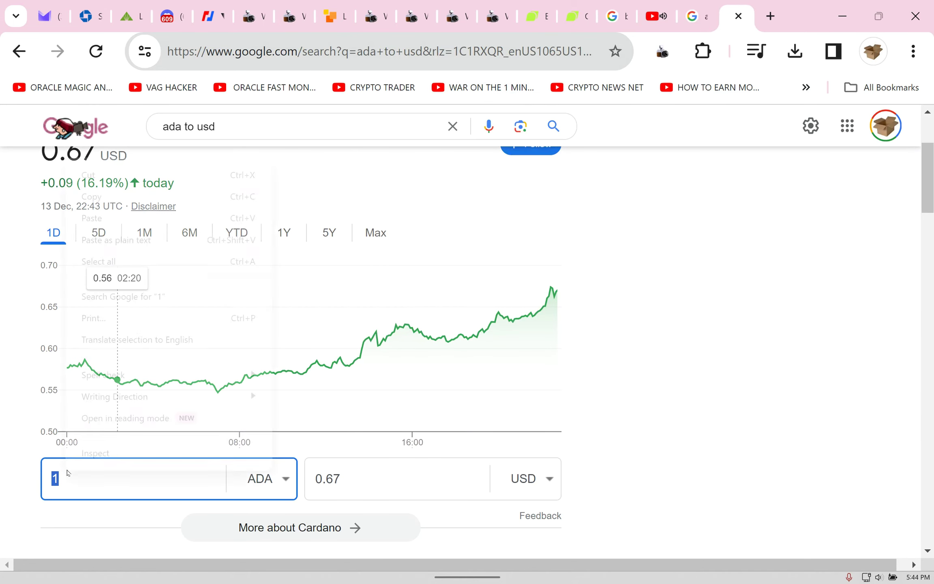
left_click(110, 219)
scroll(642, 255, "down", 3)
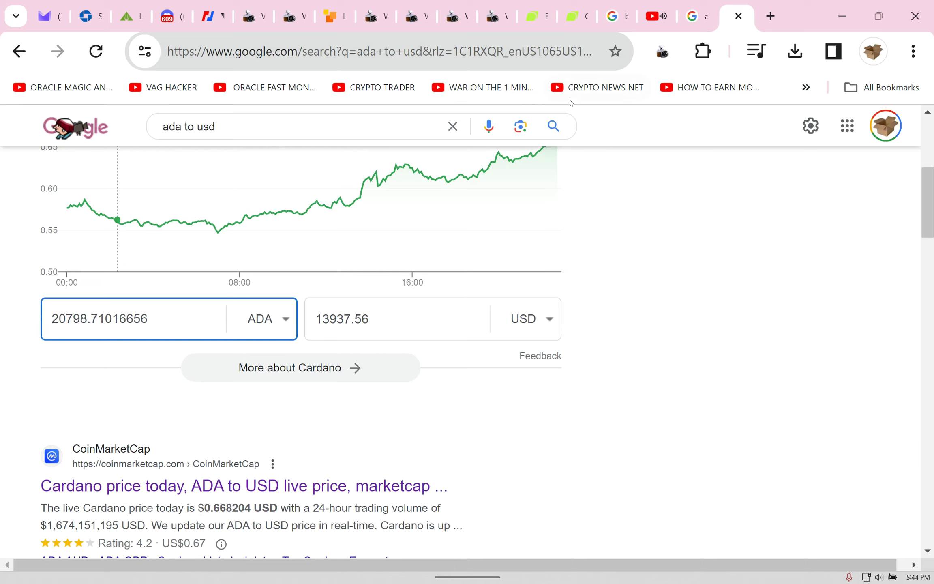
Step: Compare with the earlier 10,010.37 USD conversion, then go back to the FYBIT chart
mouse_move(660, 16)
left_mouse_down()
mouse_move(715, 21)
mouse_move(693, 21)
left_mouse_up()
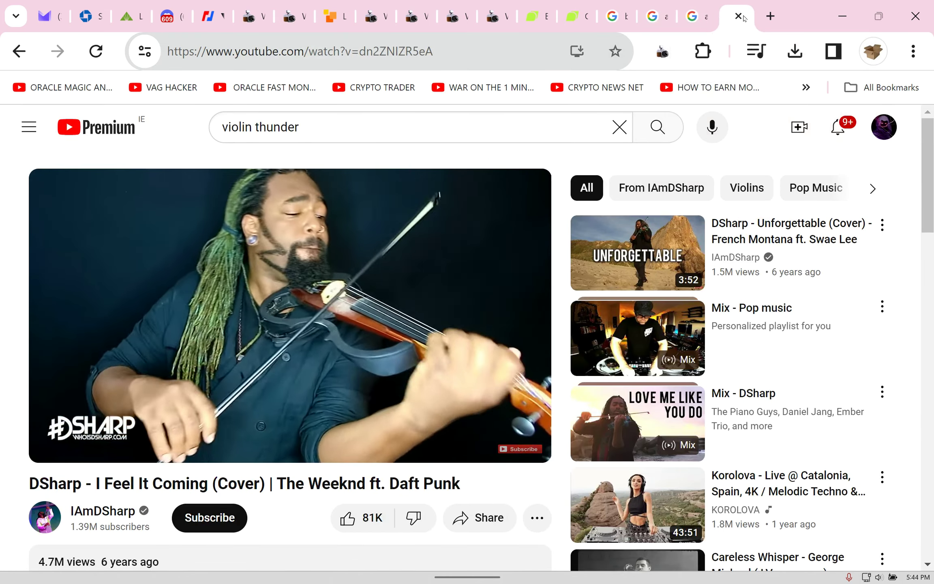
left_click(695, 20)
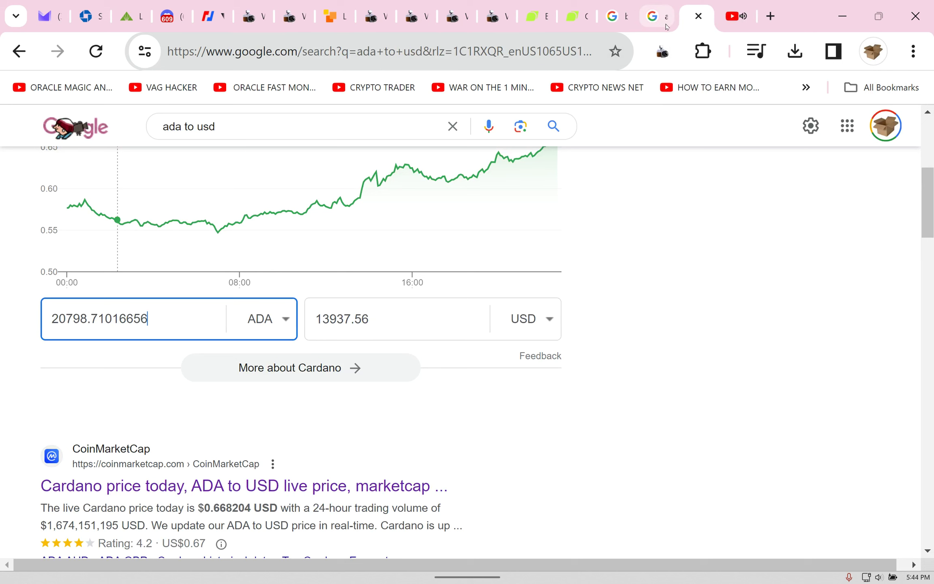
left_click(656, 15)
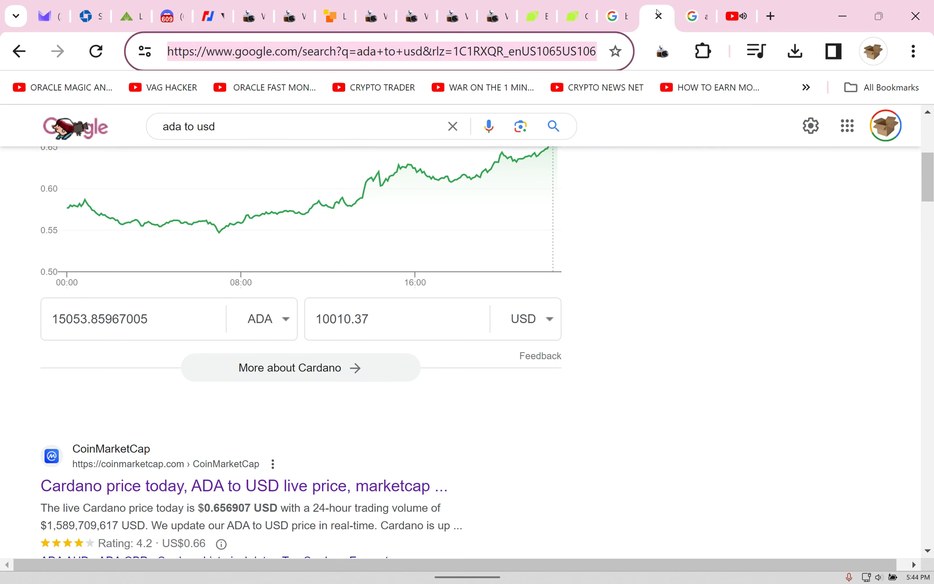
left_click(694, 19)
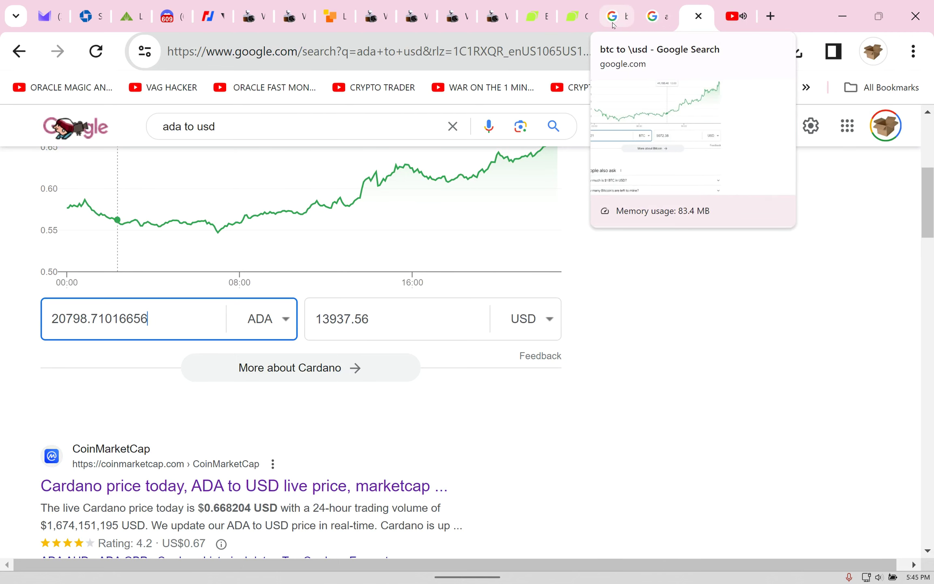
left_click(337, 16)
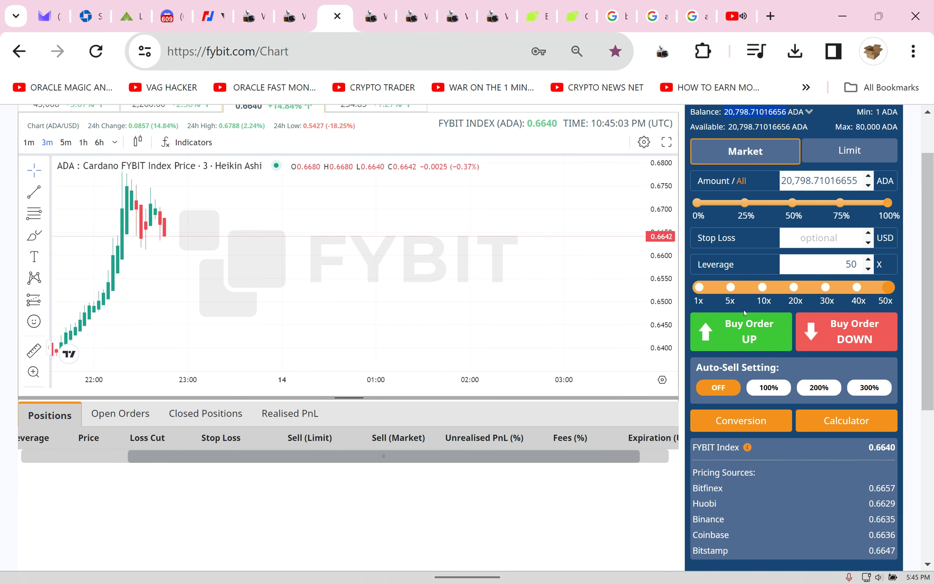
scroll(467, 328, "up", 2)
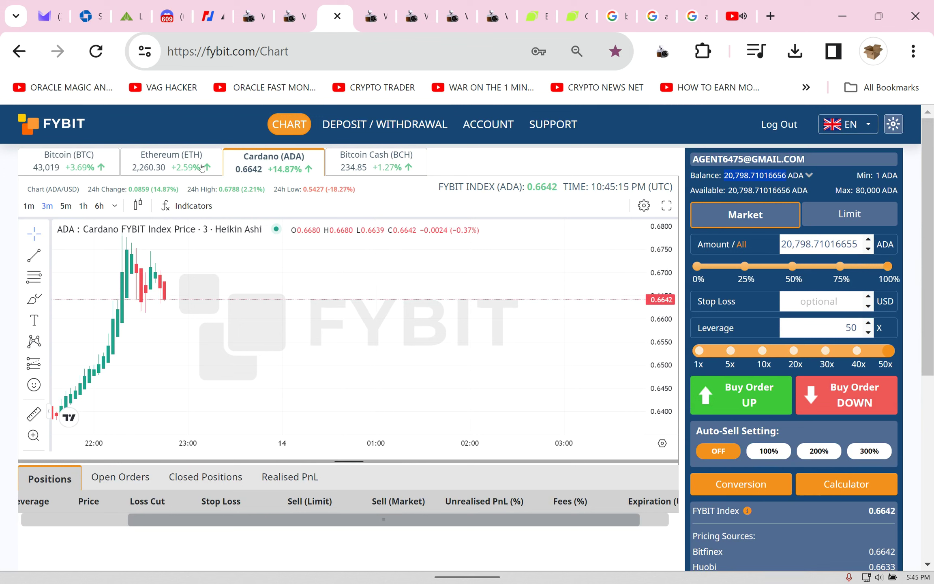
left_click(30, 205)
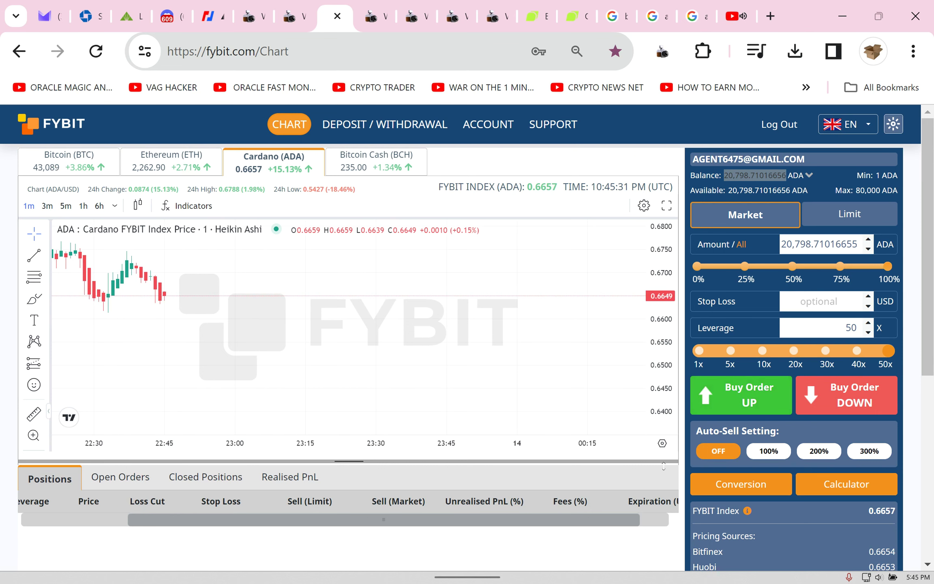
left_click(661, 443)
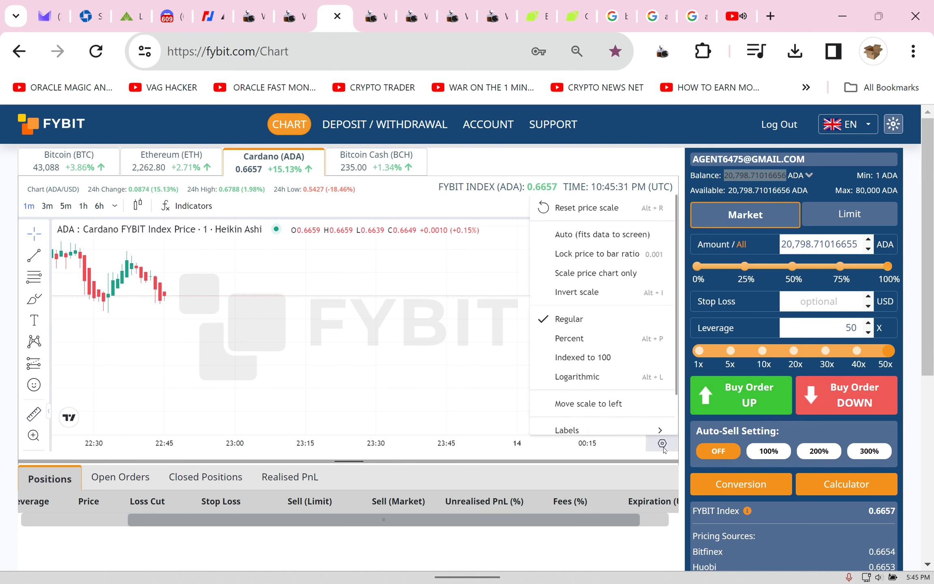
left_click(577, 235)
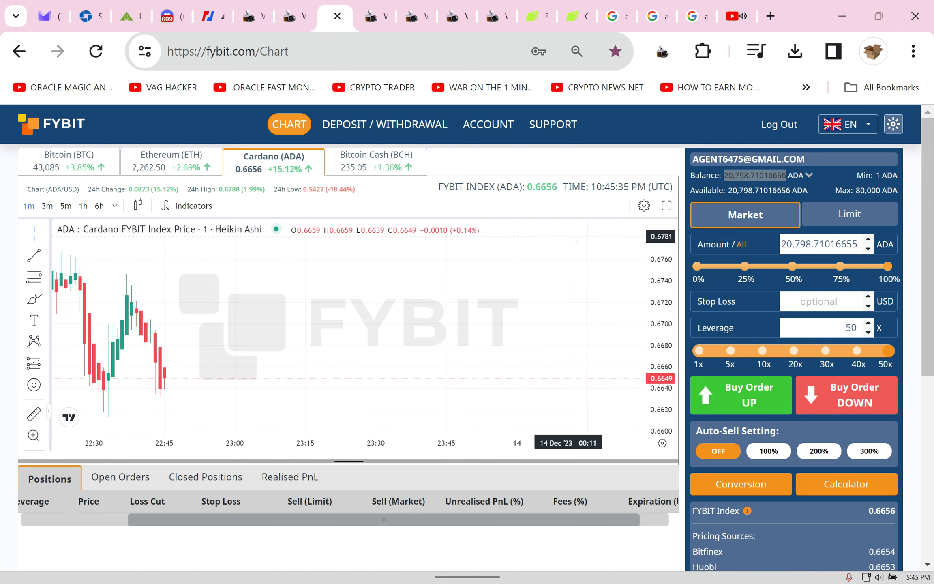
left_click_drag(926, 207, 926, 238)
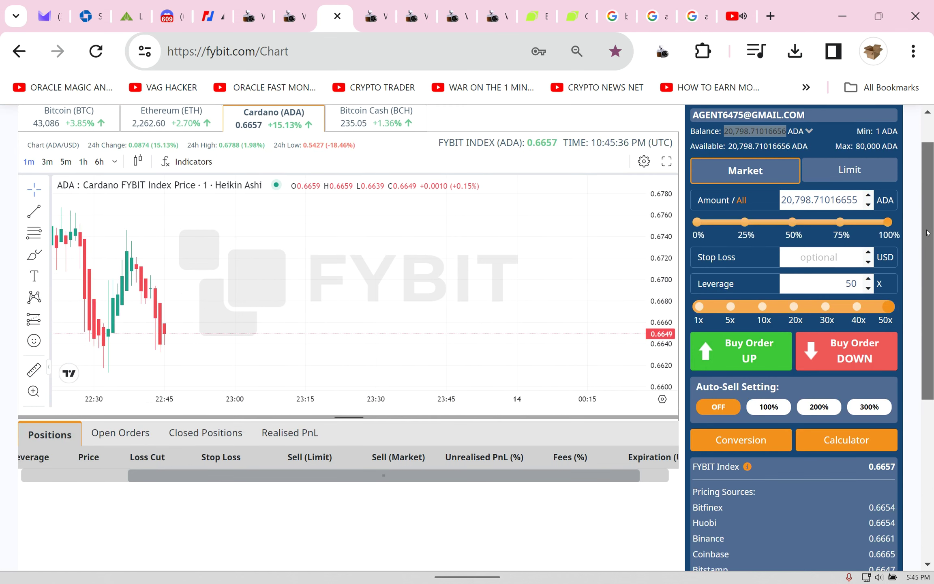
left_click(611, 245)
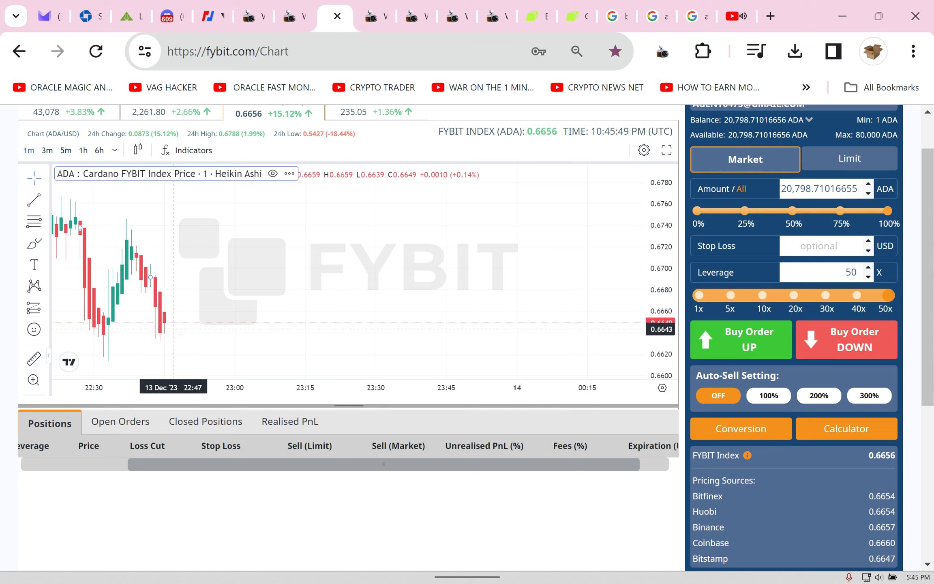
left_click(46, 151)
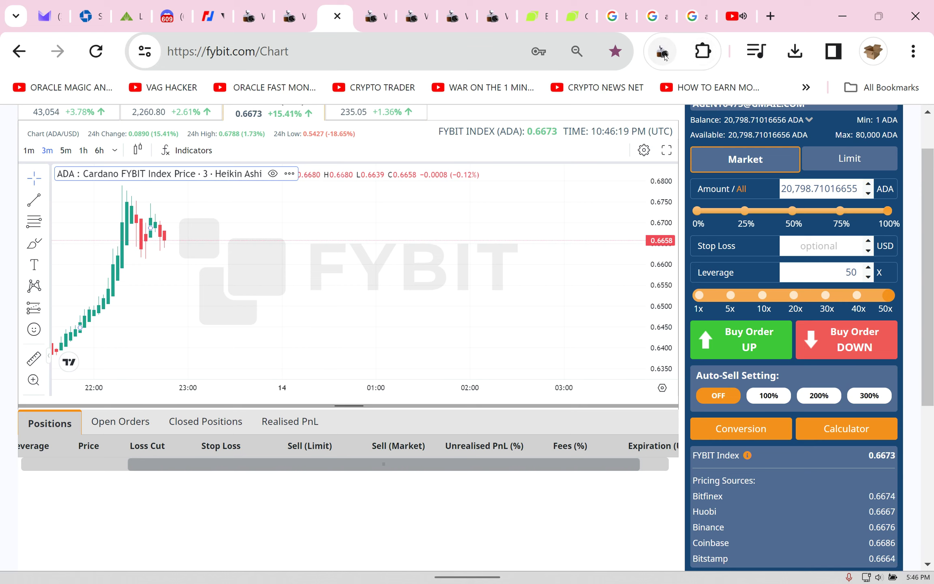
Step: Save a screenshot of the FYBIT page showing 20,798.71 ADA, and review the earlier capture
left_click(662, 53)
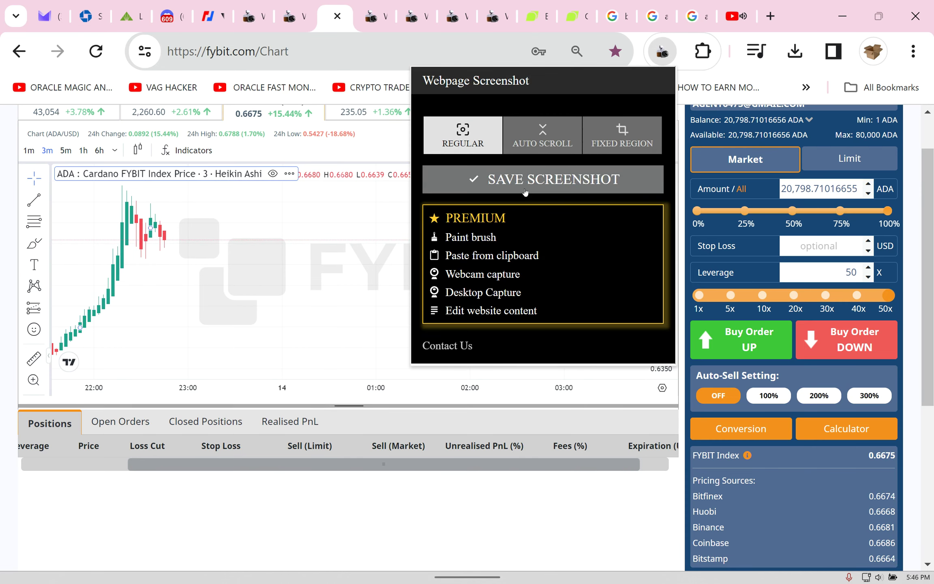
left_click(522, 180)
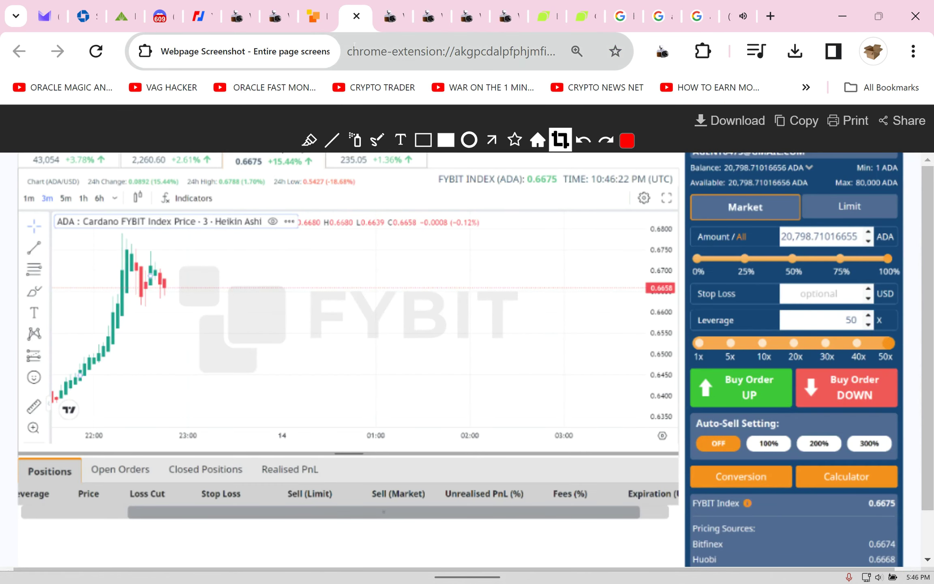
left_click(389, 16)
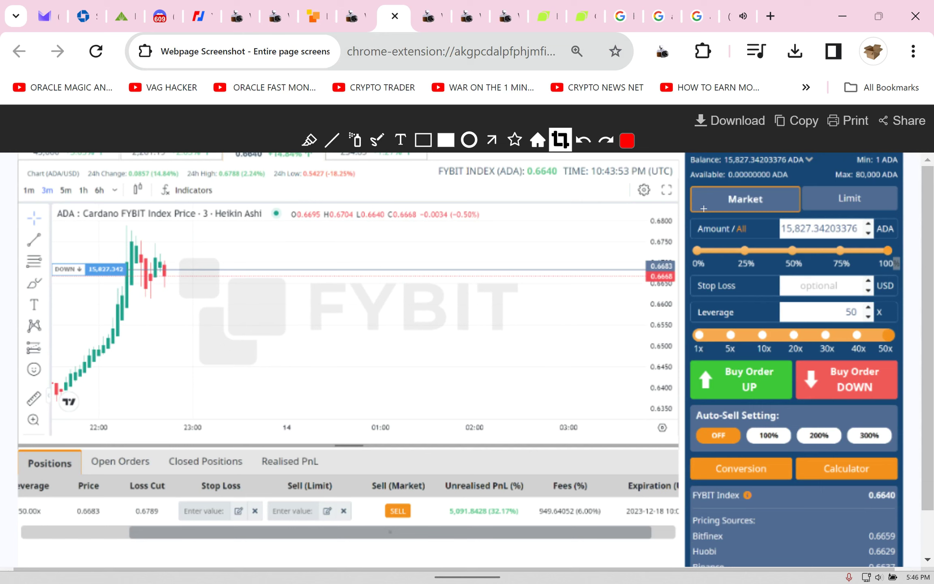
left_click(315, 7)
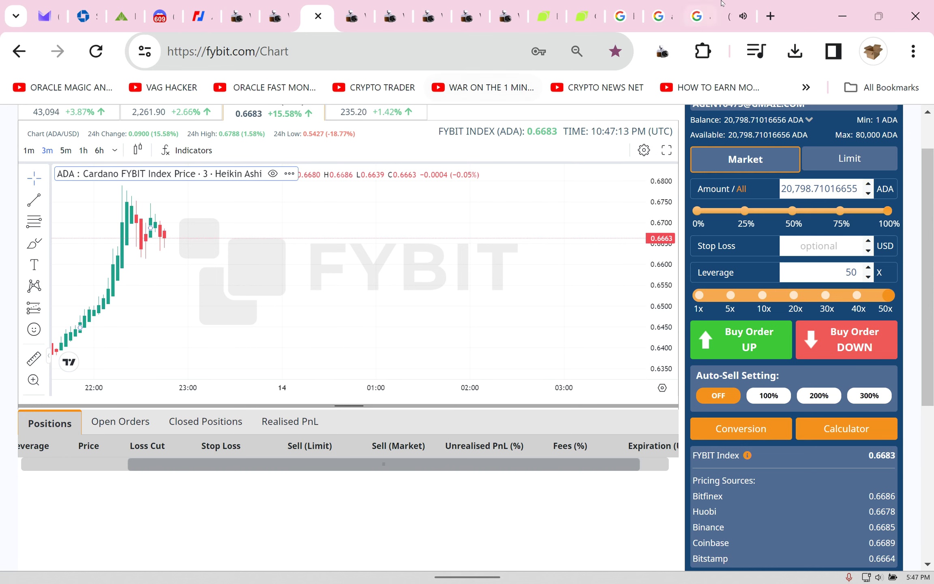
Step: View the 'btc to usd' converter showing 0.21 BTC as 9,072.38 USD and launch Calculator
left_click(620, 18)
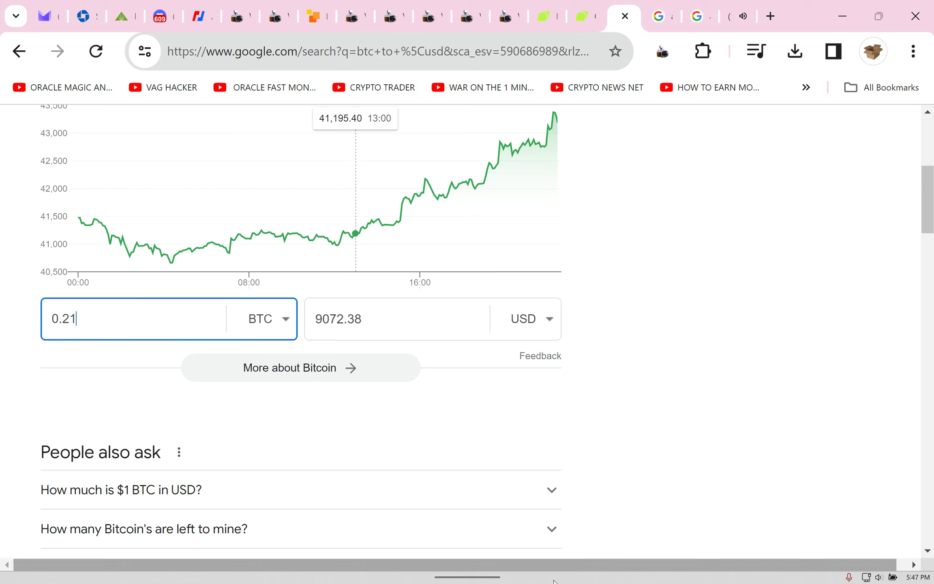
mouse_move(575, 563)
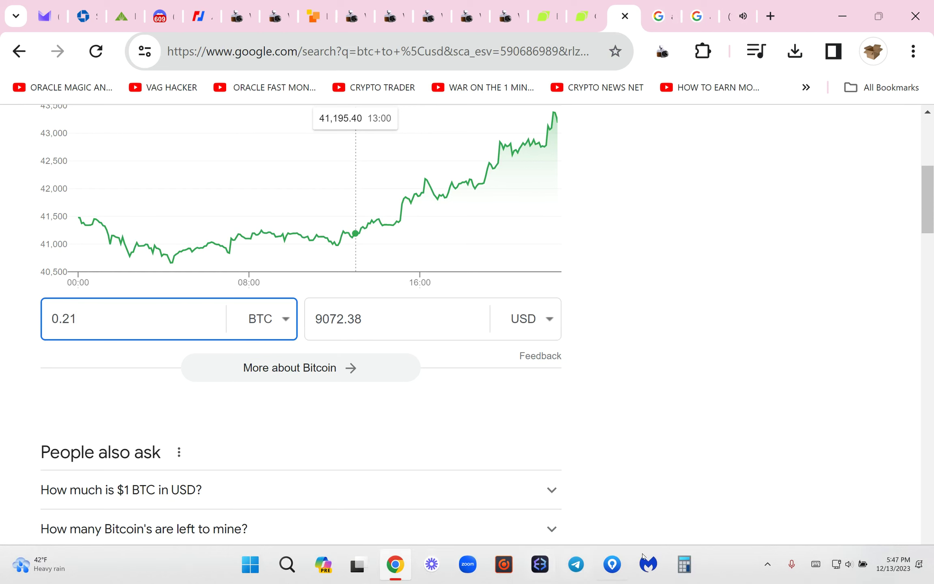
left_click(683, 564)
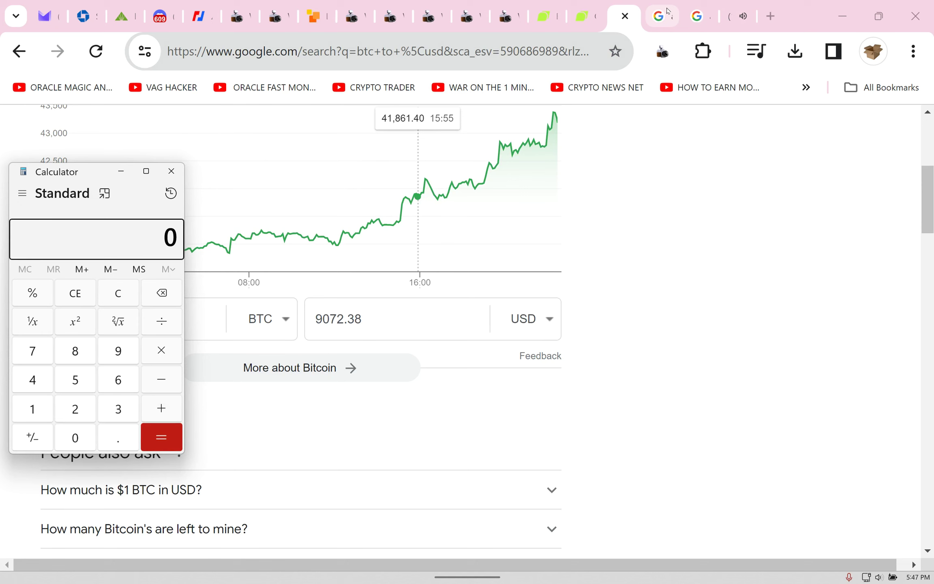
Step: Enter the current dollar value, 13,937, into Calculator
left_click(699, 16)
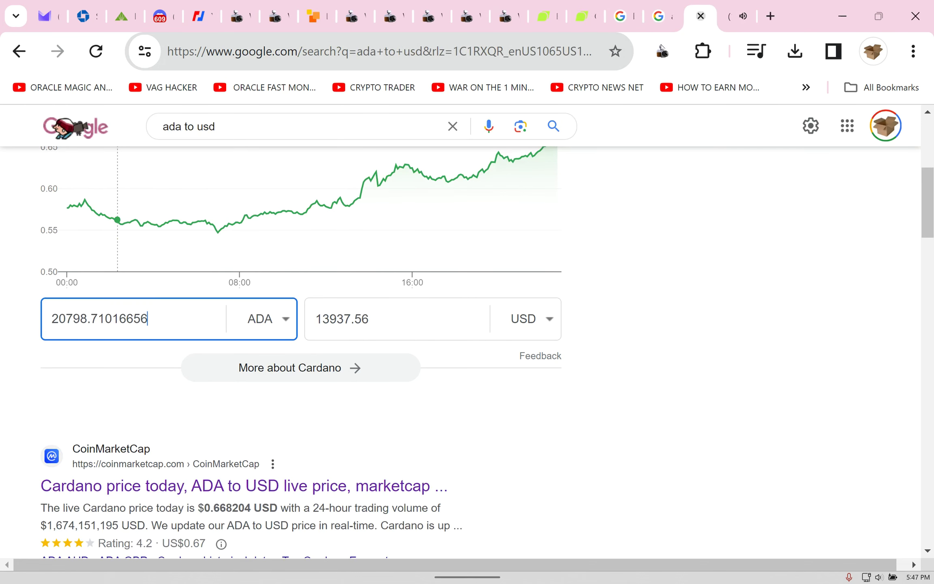
left_click(683, 565)
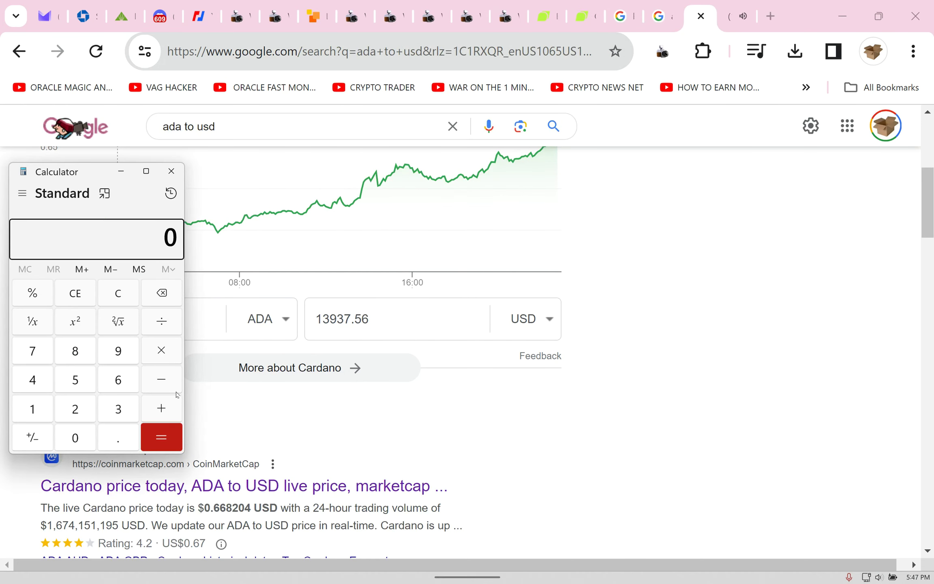
left_click(32, 416)
left_click(117, 408)
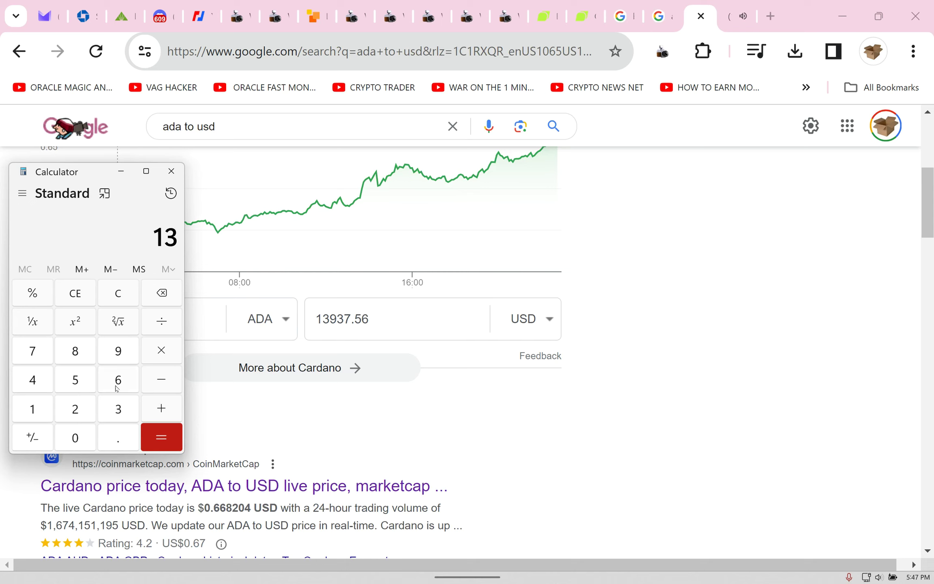
left_click(118, 350)
left_click(116, 415)
left_click(38, 349)
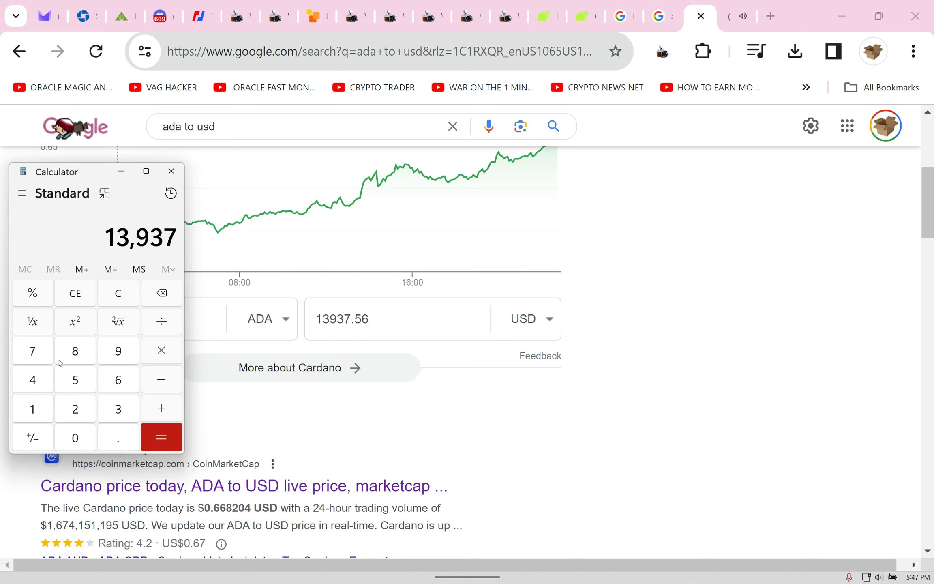
left_click(161, 438)
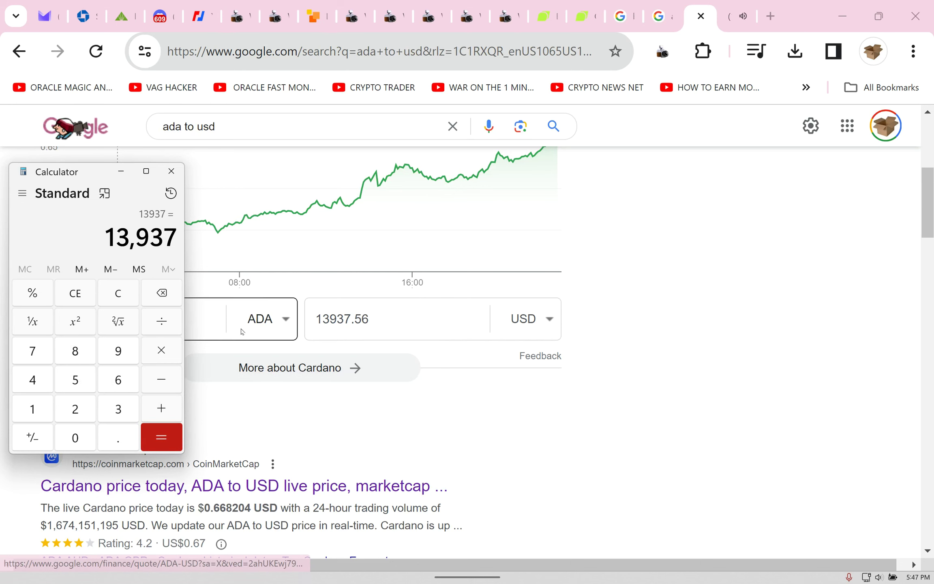
Step: Subtract the earlier 10,010 USD from it to get the 3,927 profit
left_click(660, 16)
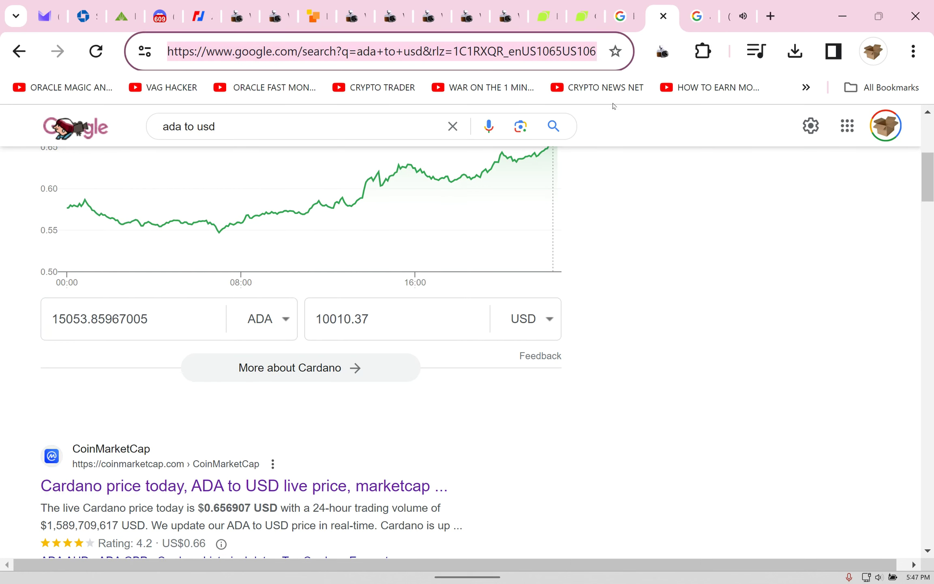
mouse_move(513, 580)
left_click(680, 569)
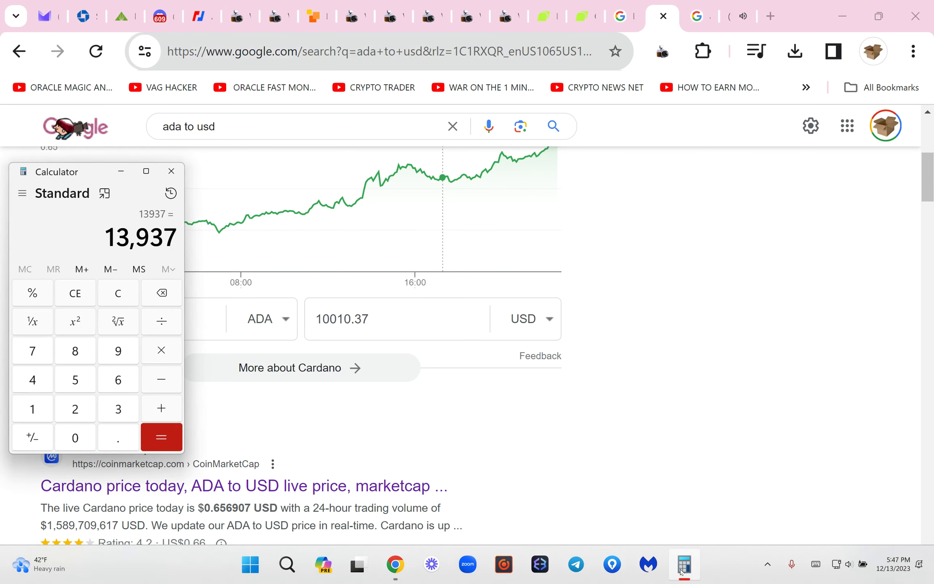
left_click(153, 382)
left_click(32, 414)
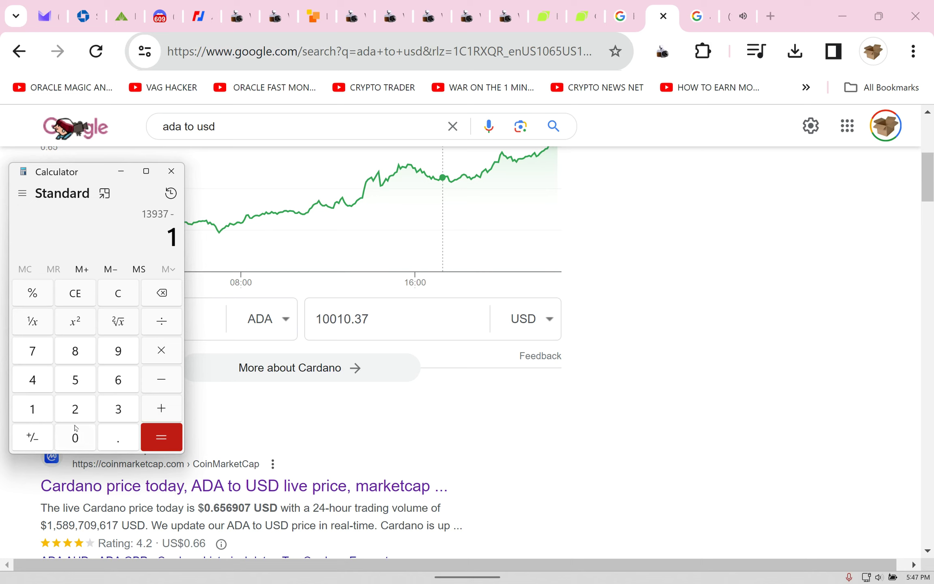
left_click(75, 433)
left_click(75, 433)
left_click(33, 409)
left_click(69, 436)
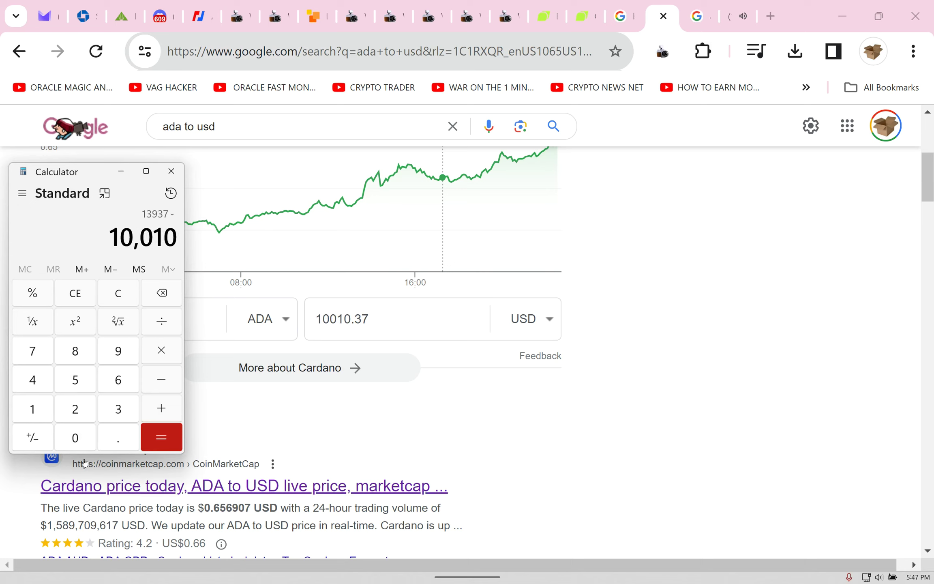
left_click(161, 446)
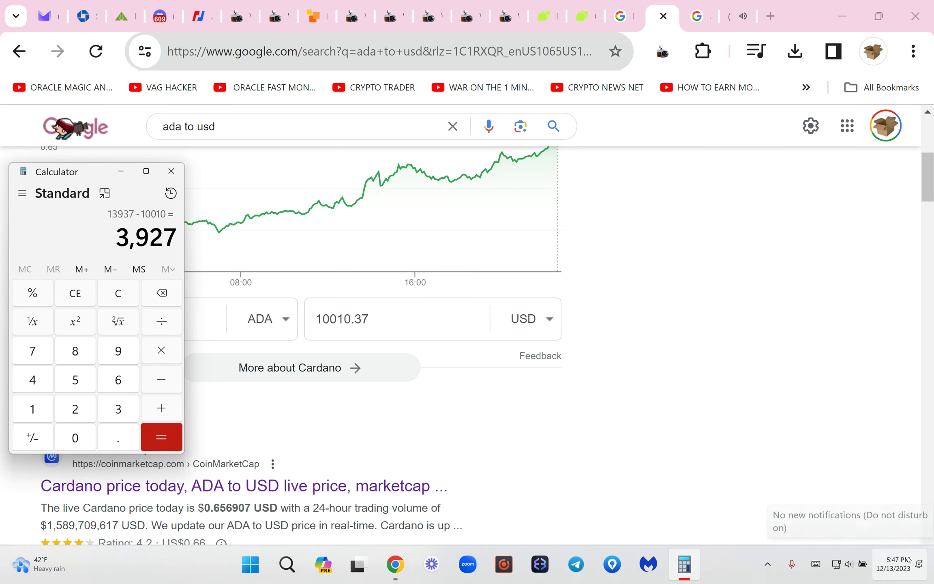
left_click(790, 395)
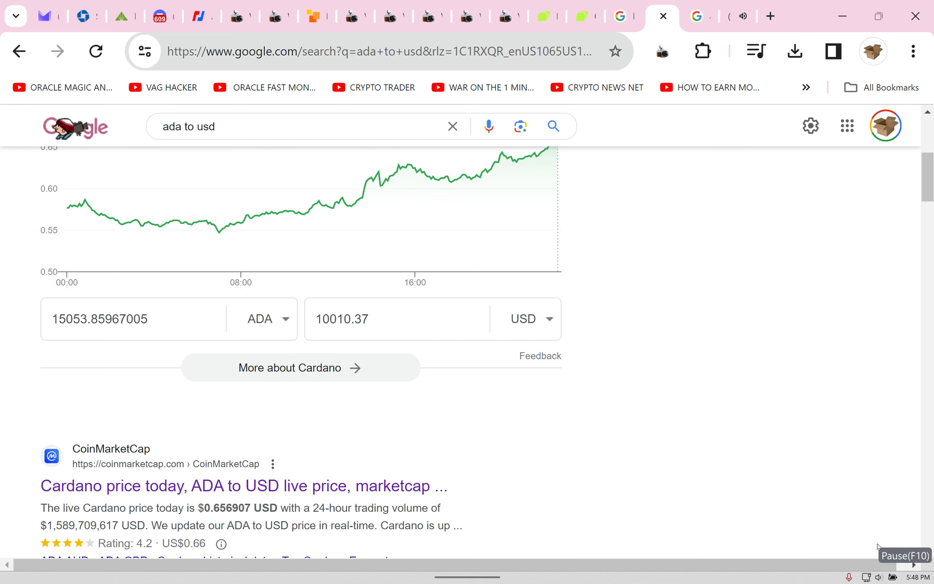
left_click(317, 16)
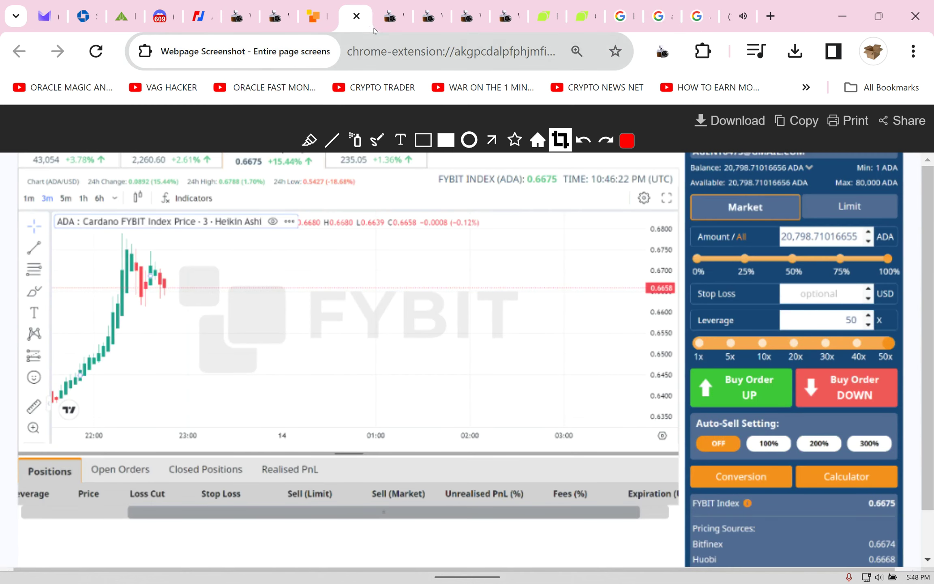
left_click(381, 24)
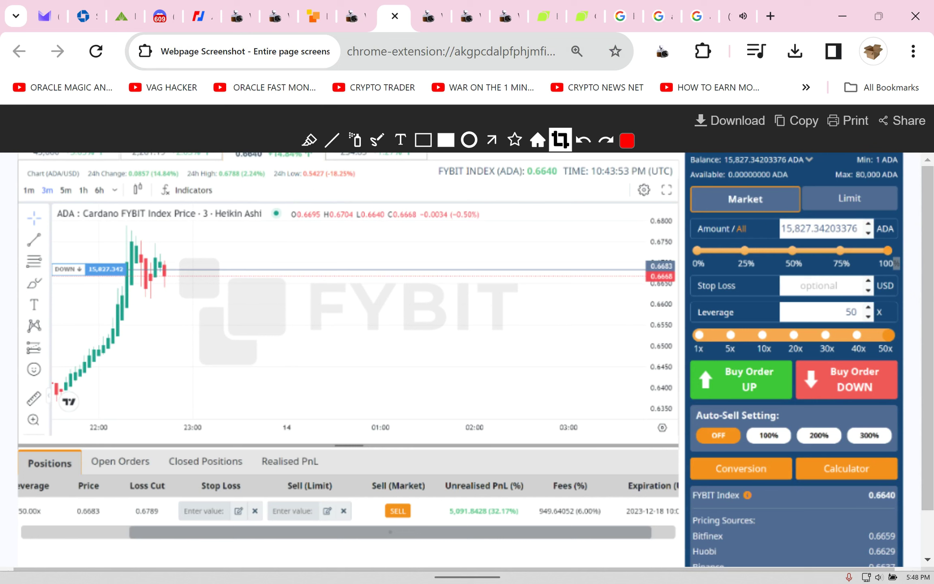
left_click(358, 18)
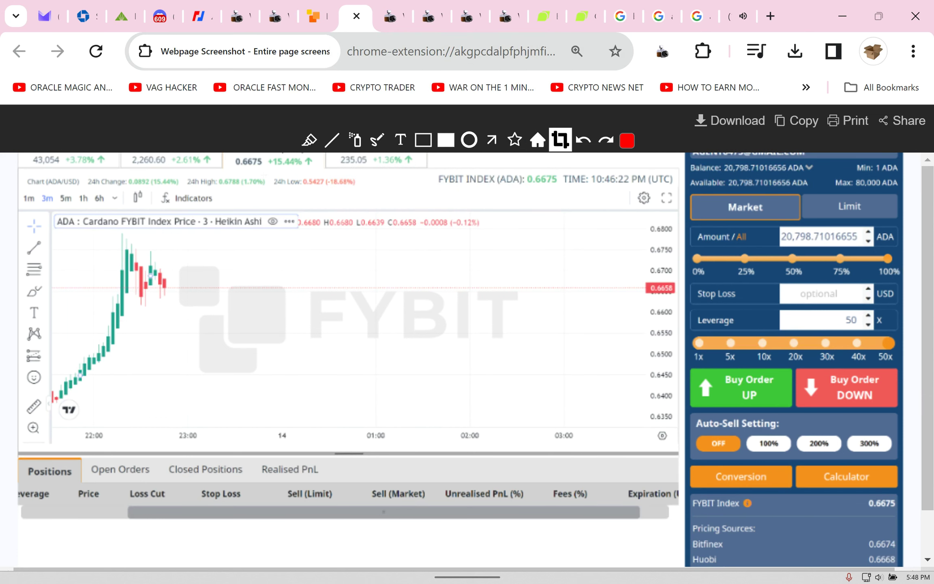
left_click(313, 17)
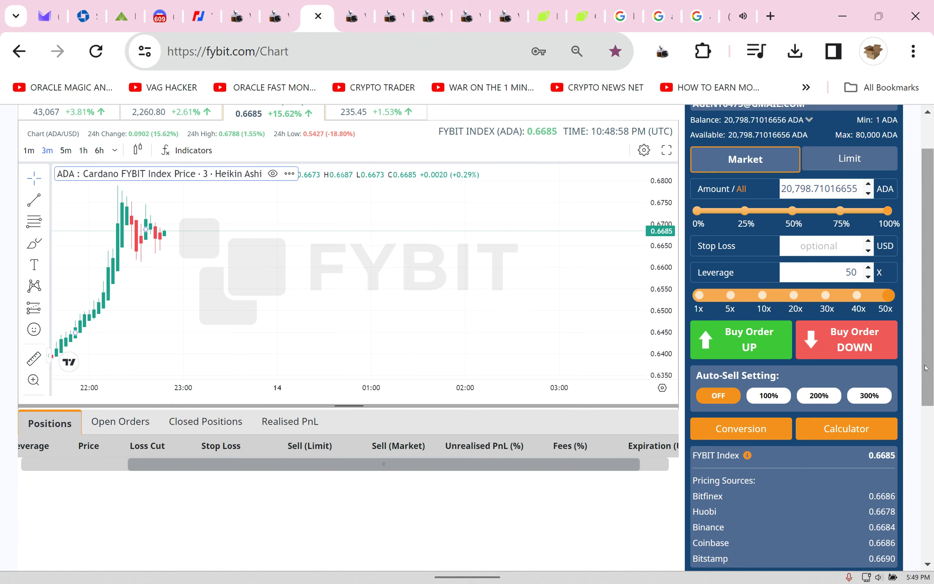
left_click(733, 432)
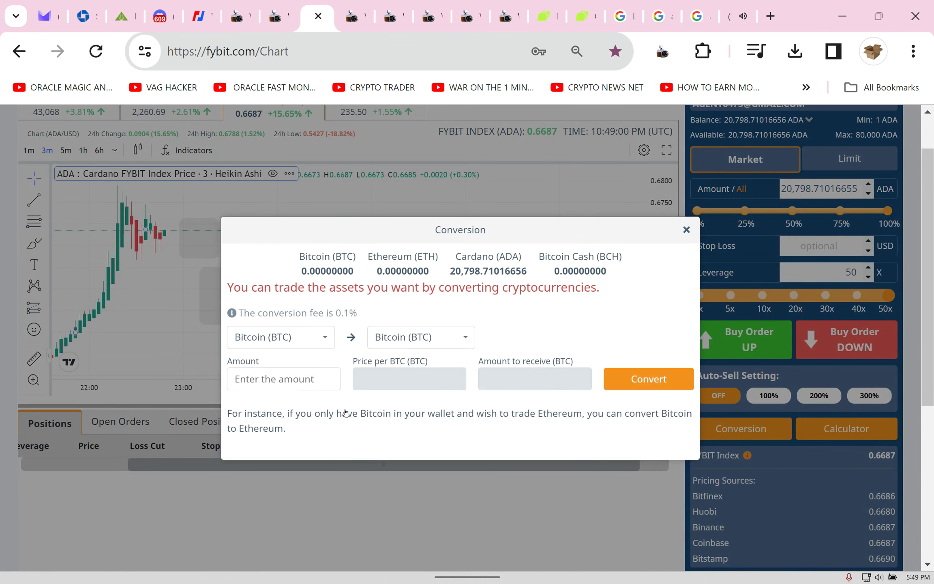
left_click(323, 337)
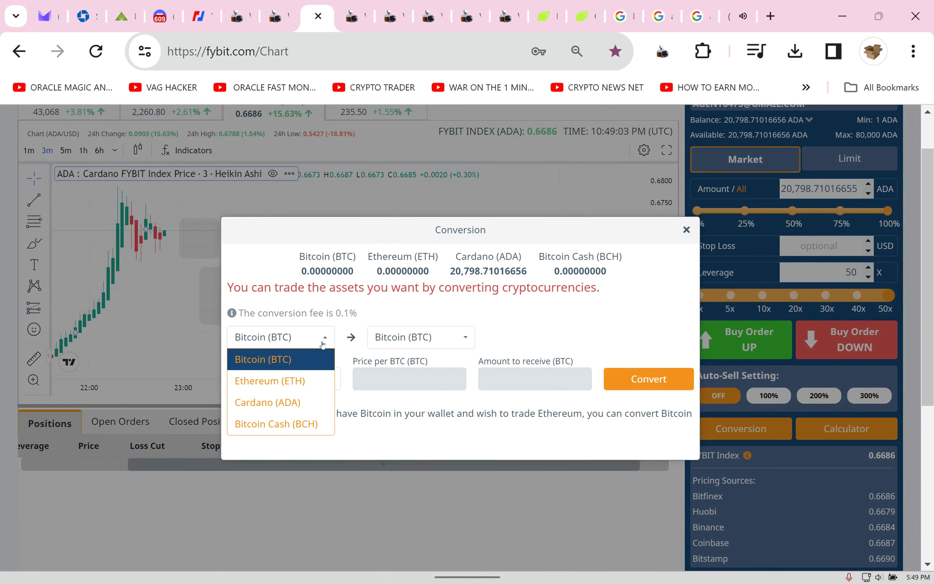
left_click(292, 403)
right_click(295, 414)
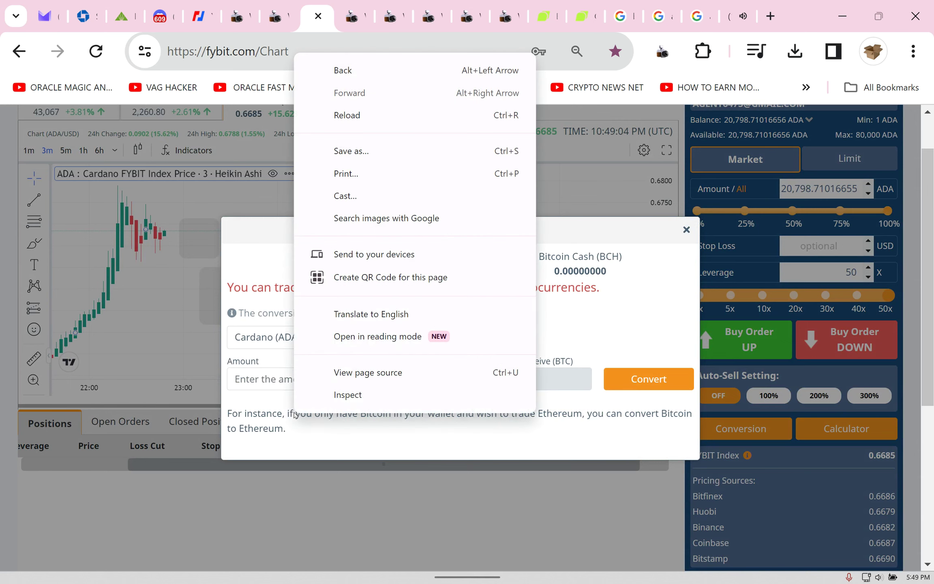
left_click(338, 442)
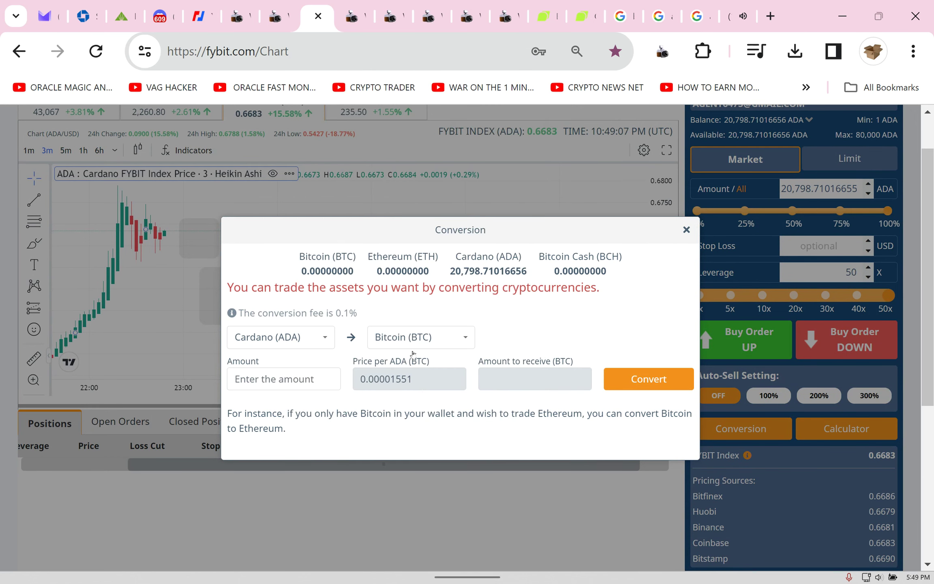
left_click(152, 155)
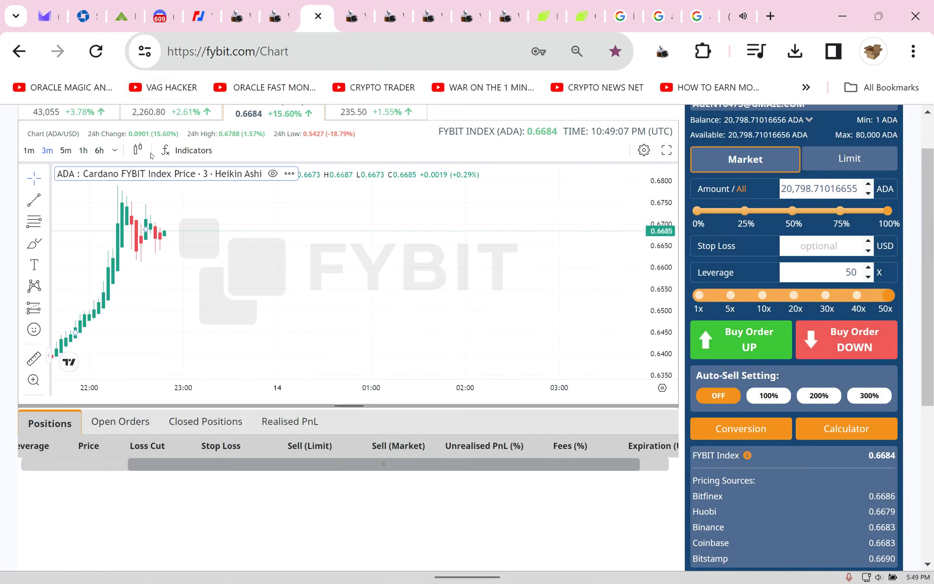